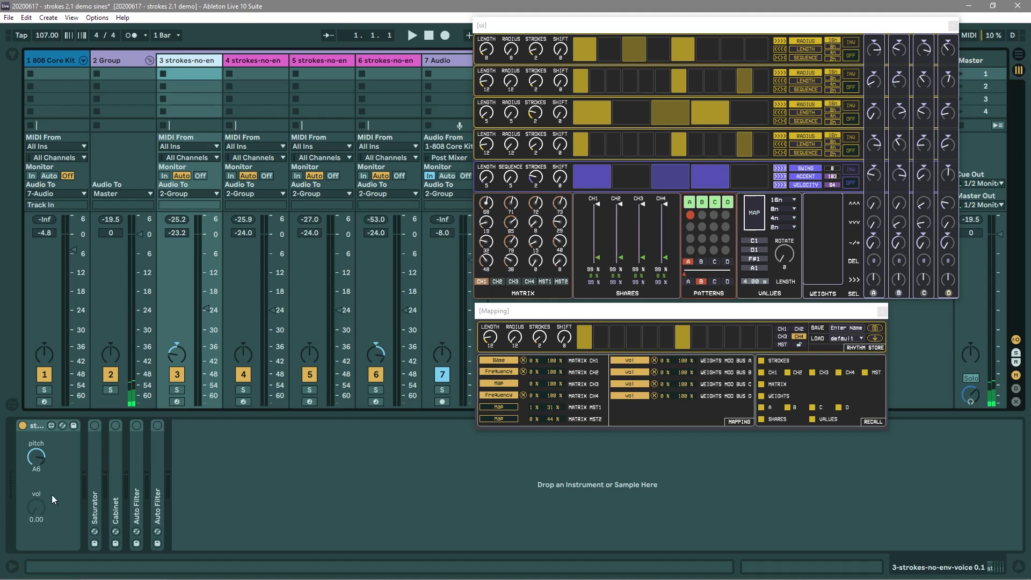
- View the device chains of the four strokes-no-env tracks, finishing on track 3
{"action": "left_click", "coordinate": [275, 61]}
{"action": "left_click", "coordinate": [328, 60]}
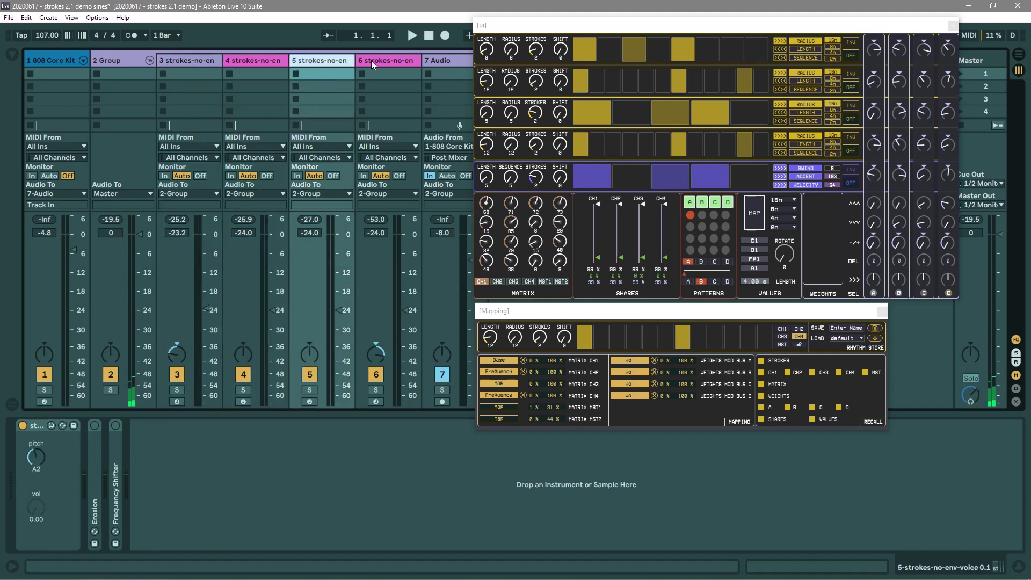
{"action": "left_click", "coordinate": [381, 60]}
{"action": "left_click", "coordinate": [204, 61]}
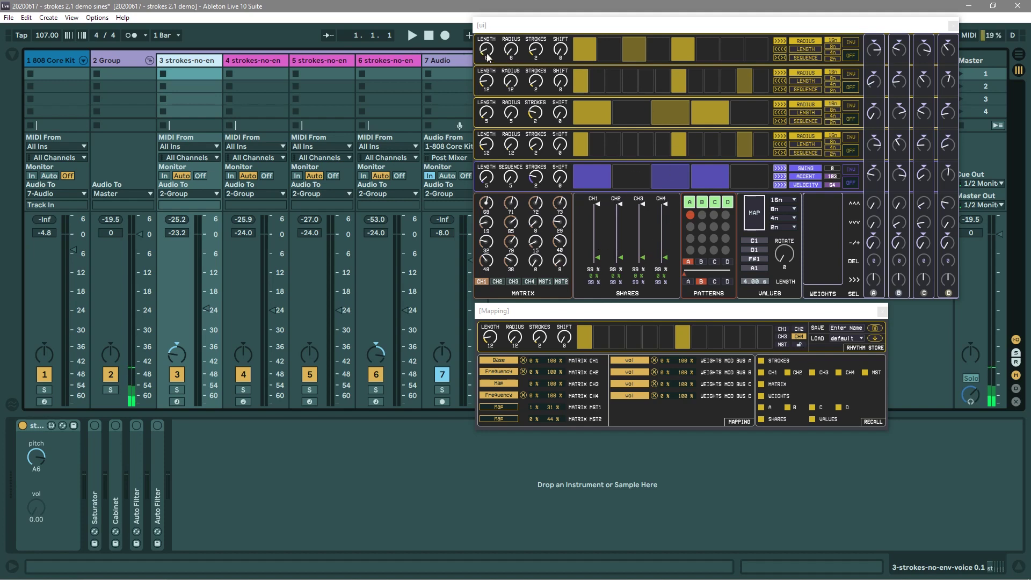
- Set channel 1 of the pattern editor to length 17 with 7 strokes
{"action": "left_click_drag", "start_coordinate": [488, 60], "coordinate": [488, 51]}
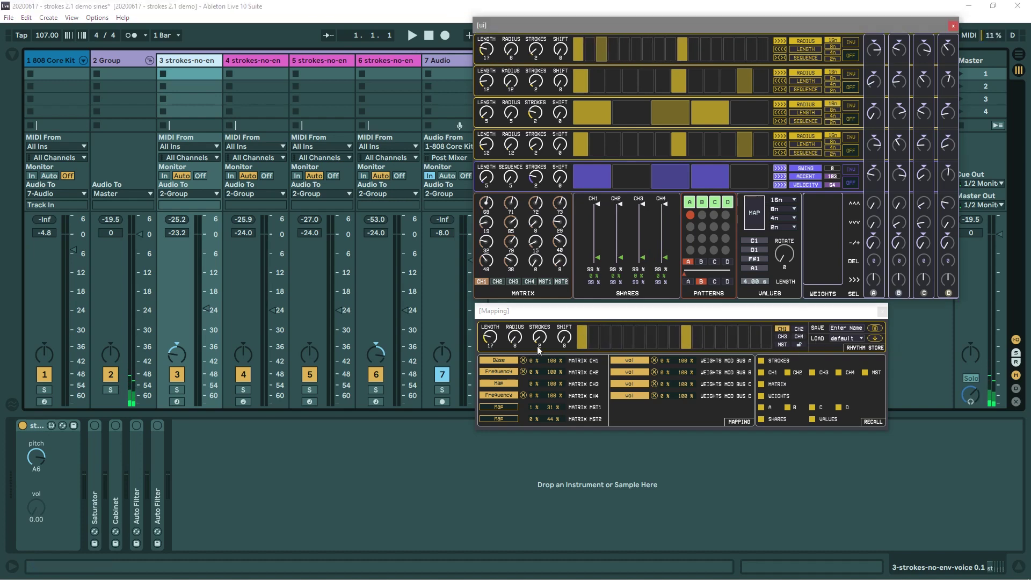
{"action": "left_click_drag", "start_coordinate": [539, 337], "coordinate": [540, 326]}
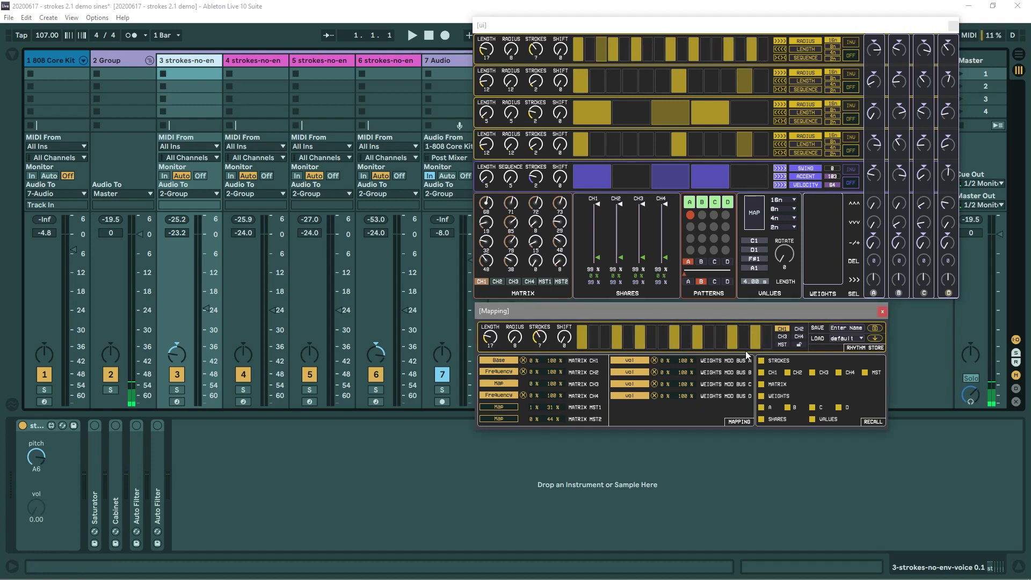
- Show the rhythms of channels 2, 4, 3 and the master in the rhythm store, returning to channel 1
{"action": "left_click", "coordinate": [799, 329]}
{"action": "left_click", "coordinate": [798, 337]}
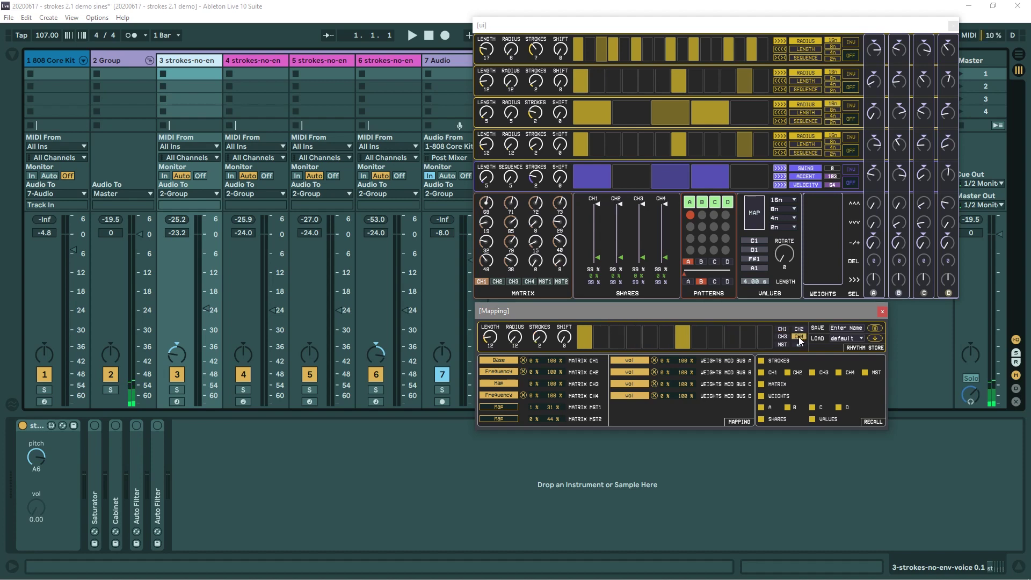
{"action": "left_click", "coordinate": [783, 337]}
{"action": "left_click", "coordinate": [785, 344]}
{"action": "left_click", "coordinate": [780, 330]}
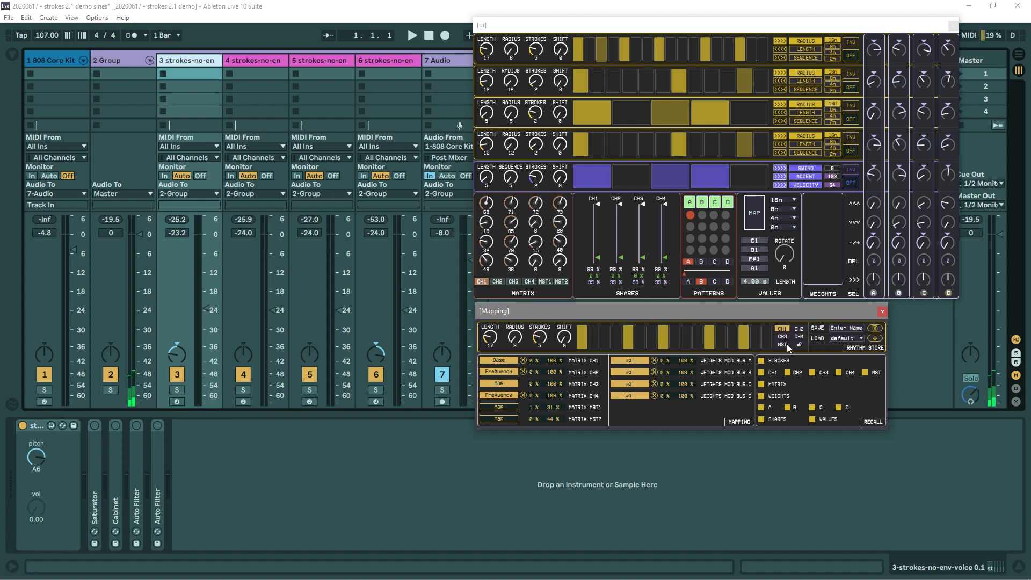
- Set channel 1's length to 16, lock the rhythm store on channel 2, and change channel 1's length to 13
{"action": "left_click_drag", "start_coordinate": [487, 51], "coordinate": [497, 68]}
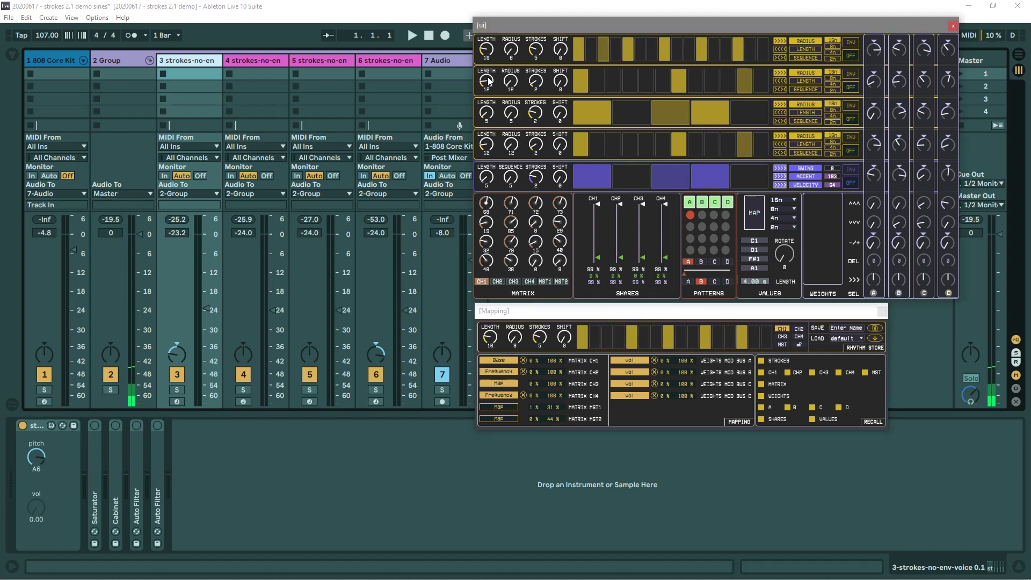
{"action": "left_click", "coordinate": [799, 329]}
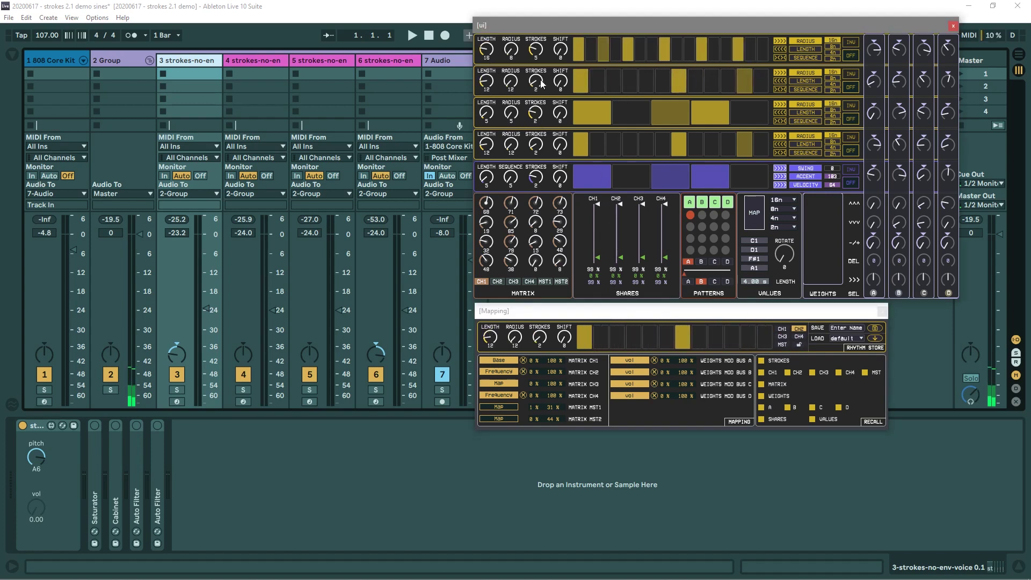
{"action": "left_click", "coordinate": [798, 346]}
{"action": "left_click_drag", "start_coordinate": [491, 52], "coordinate": [492, 64]}
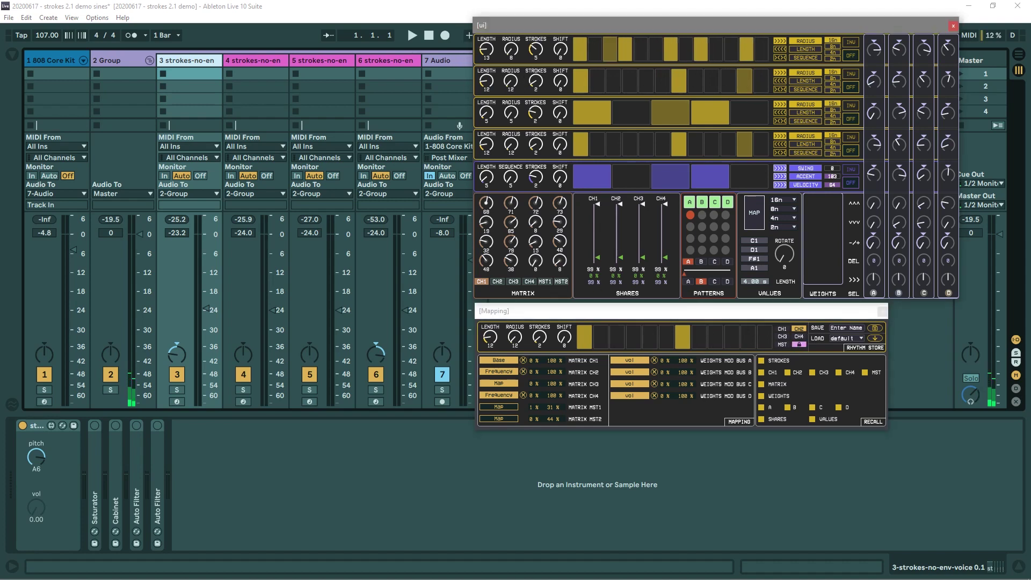
- Unlock the rhythm store after viewing channels 3 and 4, and set channel 1 to length 26 with 8 strokes
{"action": "left_click", "coordinate": [783, 337]}
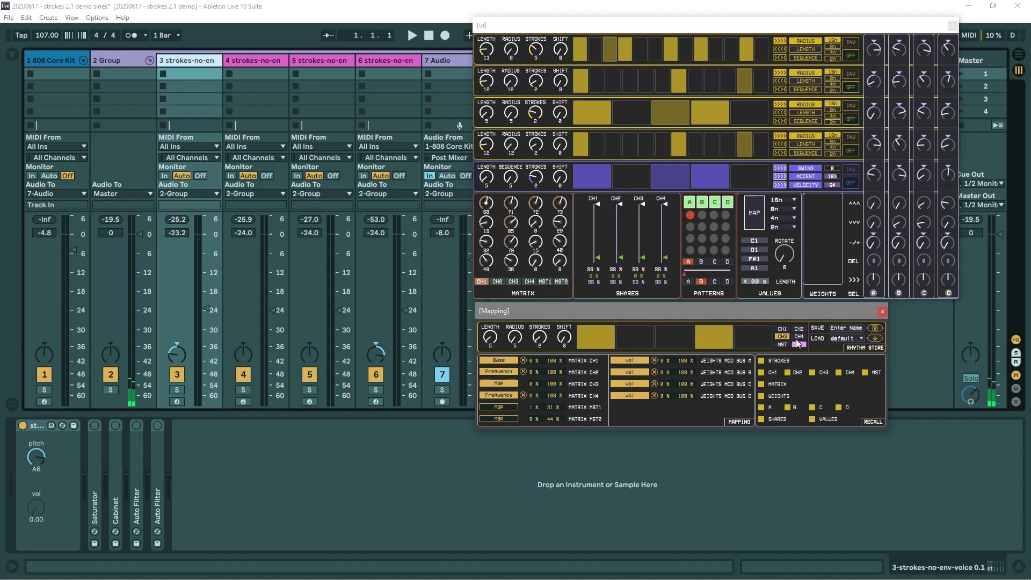
{"action": "left_click", "coordinate": [799, 336]}
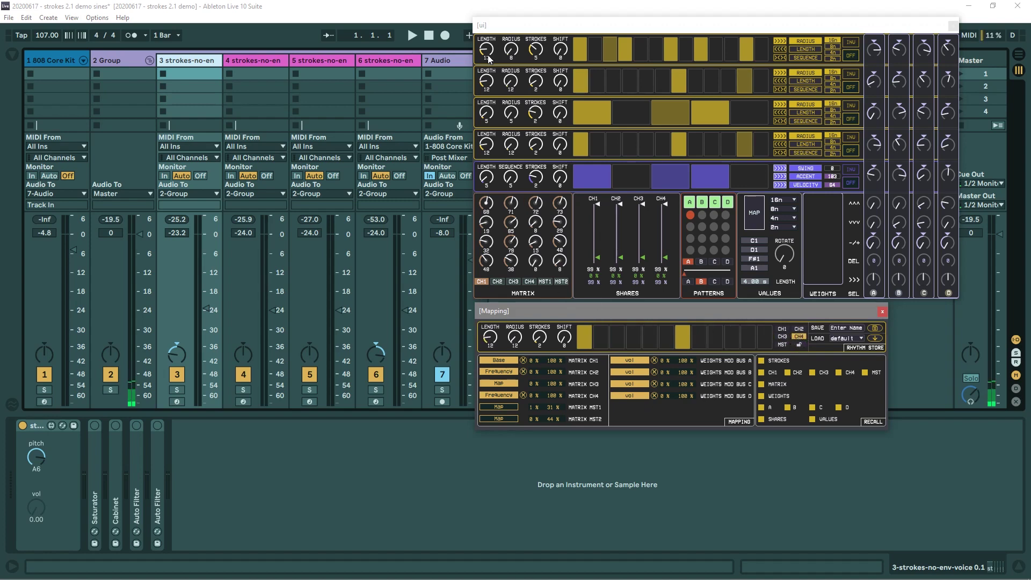
{"action": "left_click_drag", "start_coordinate": [485, 63], "coordinate": [538, 61]}
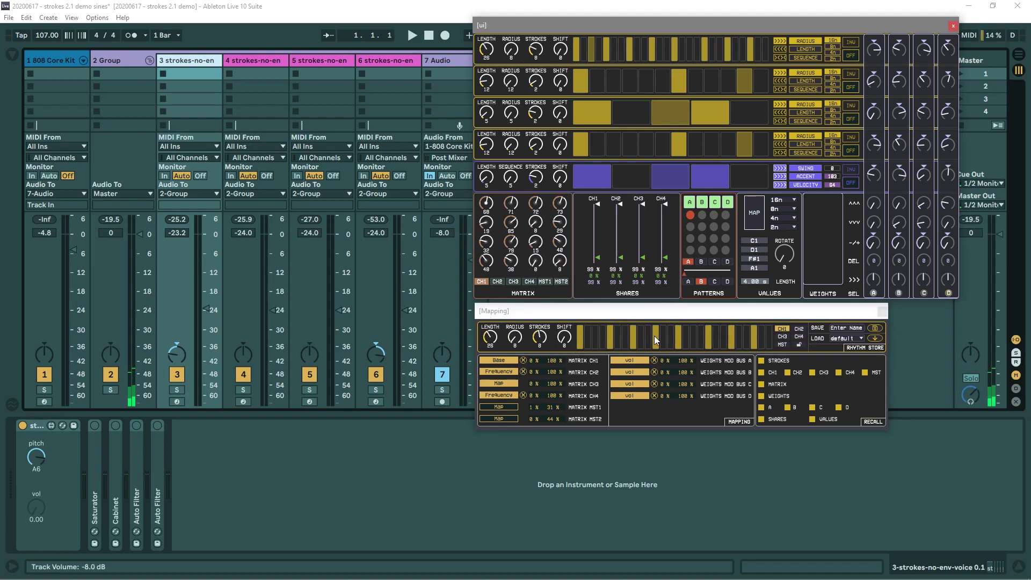
- Set channel 2 to length 16 with 4 strokes, save it in the rhythm store as test123, and check the stored rhythms list
{"action": "left_click", "coordinate": [857, 328]}
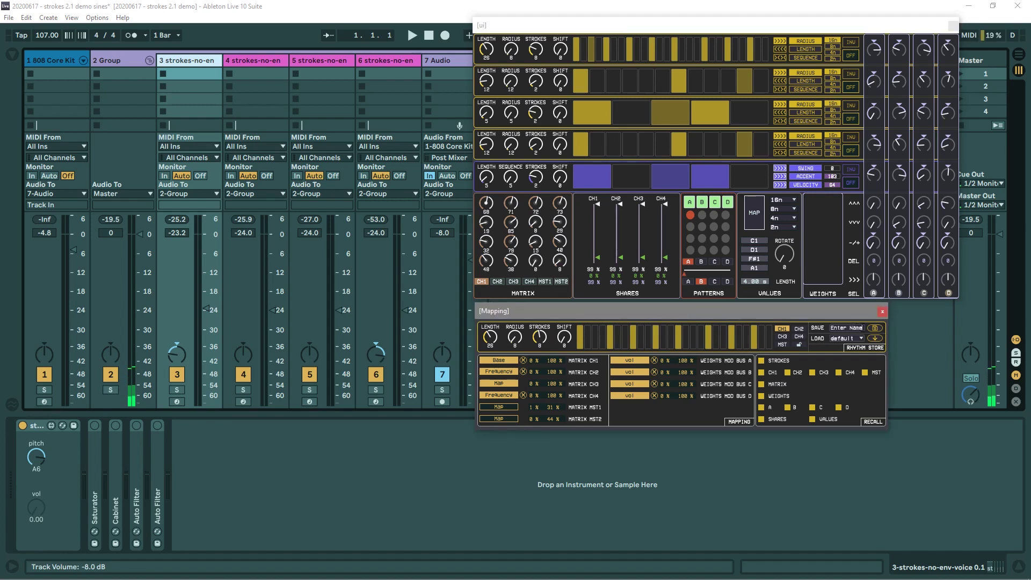
{"action": "left_click", "coordinate": [805, 329]}
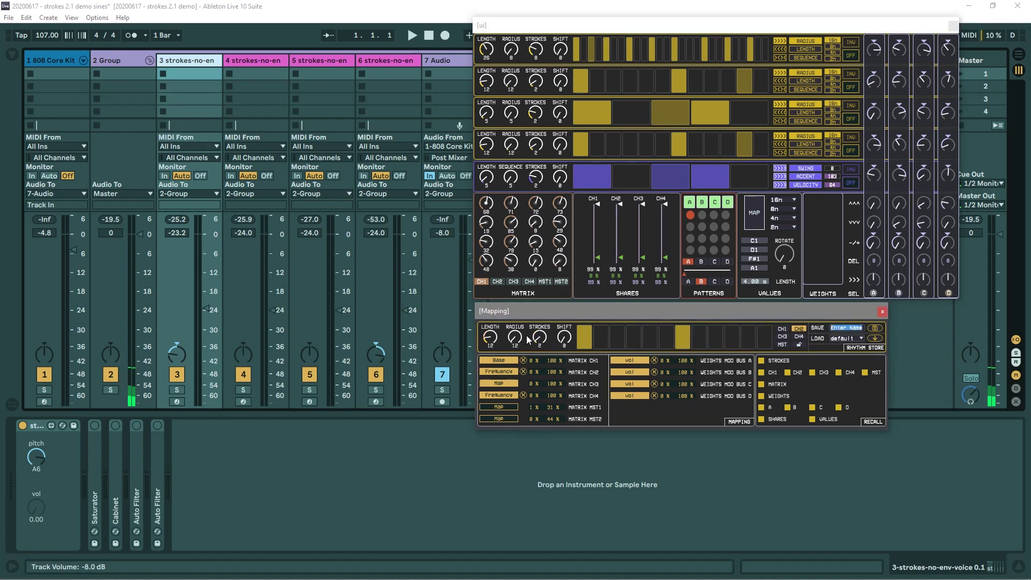
{"action": "left_click_drag", "start_coordinate": [491, 338], "coordinate": [540, 333]}
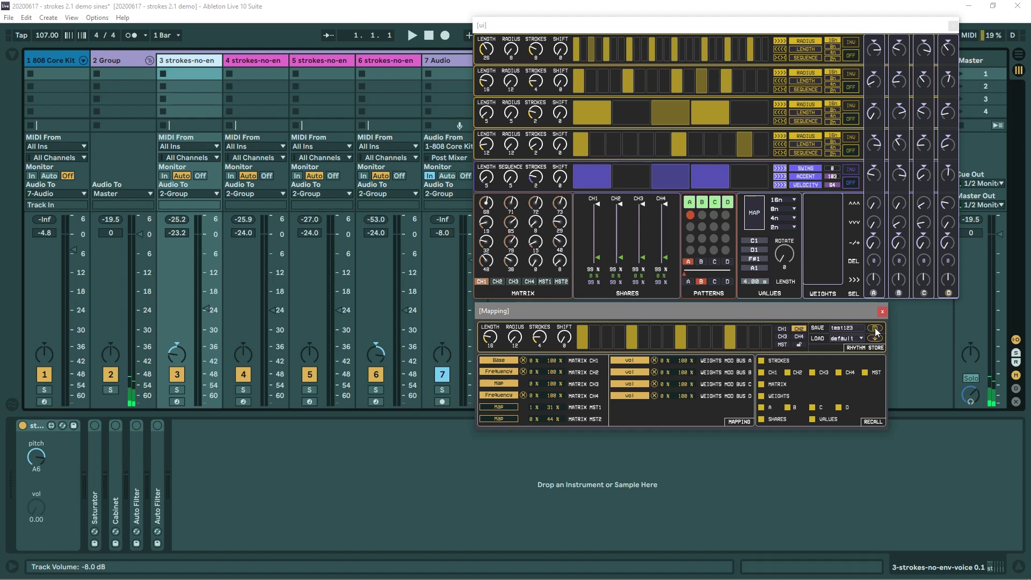
{"action": "left_click", "coordinate": [840, 338]}
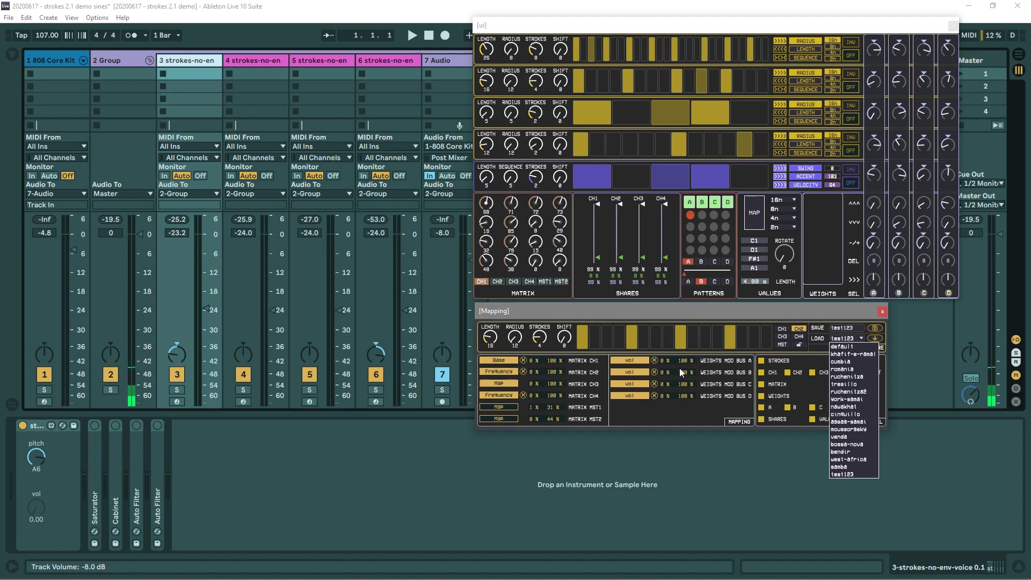
{"action": "left_click", "coordinate": [736, 314]}
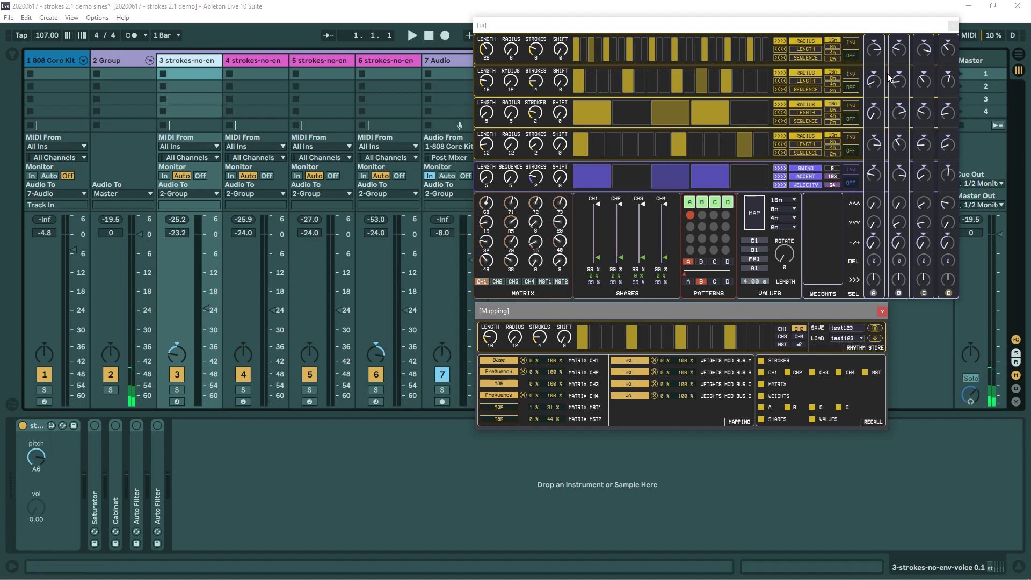
- Turn on channel 1, start playback, and set the channel's length to 21
{"action": "left_click", "coordinate": [854, 58]}
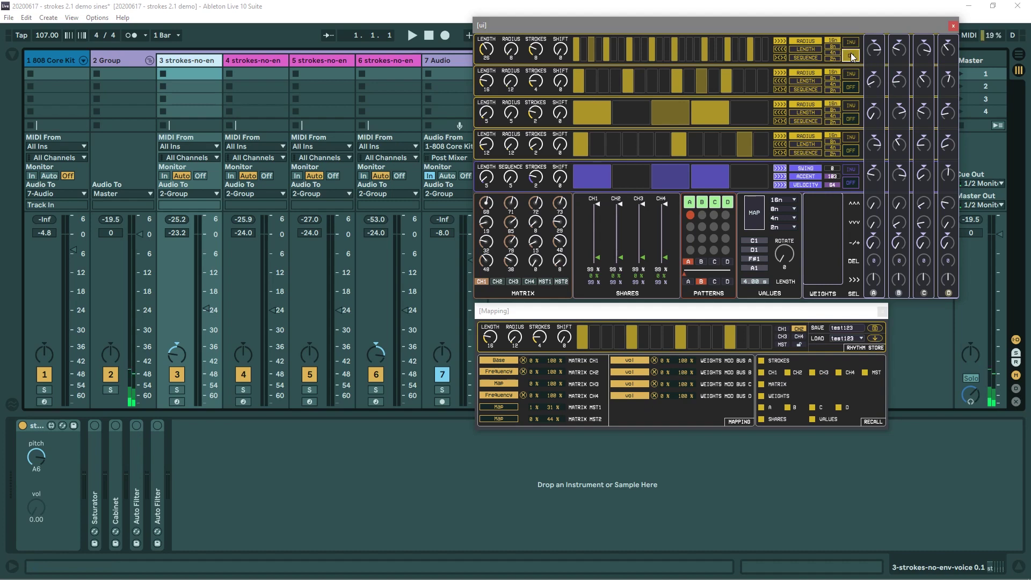
{"action": "left_click", "coordinate": [415, 36]}
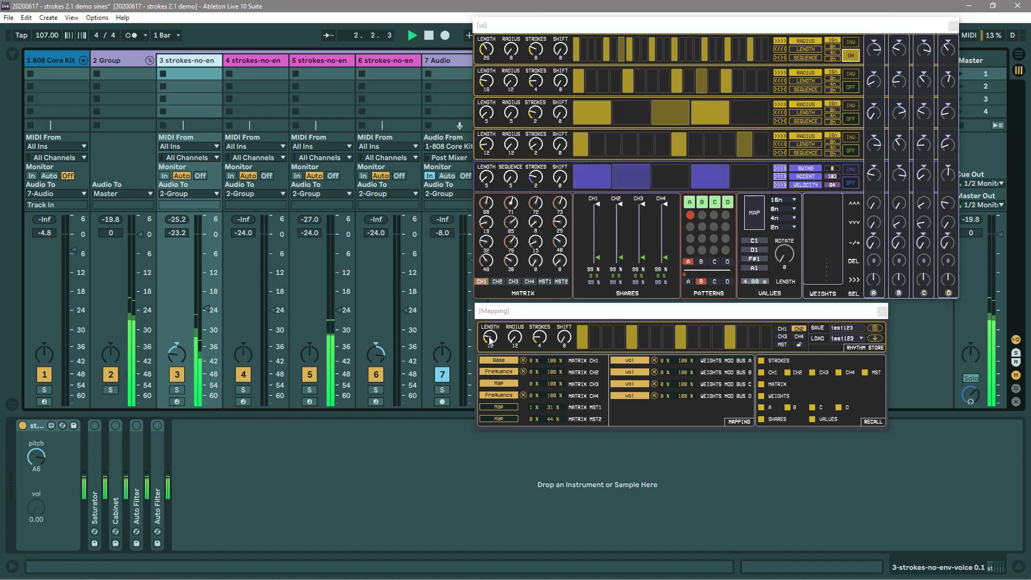
{"action": "left_click_drag", "start_coordinate": [487, 48], "coordinate": [488, 56]}
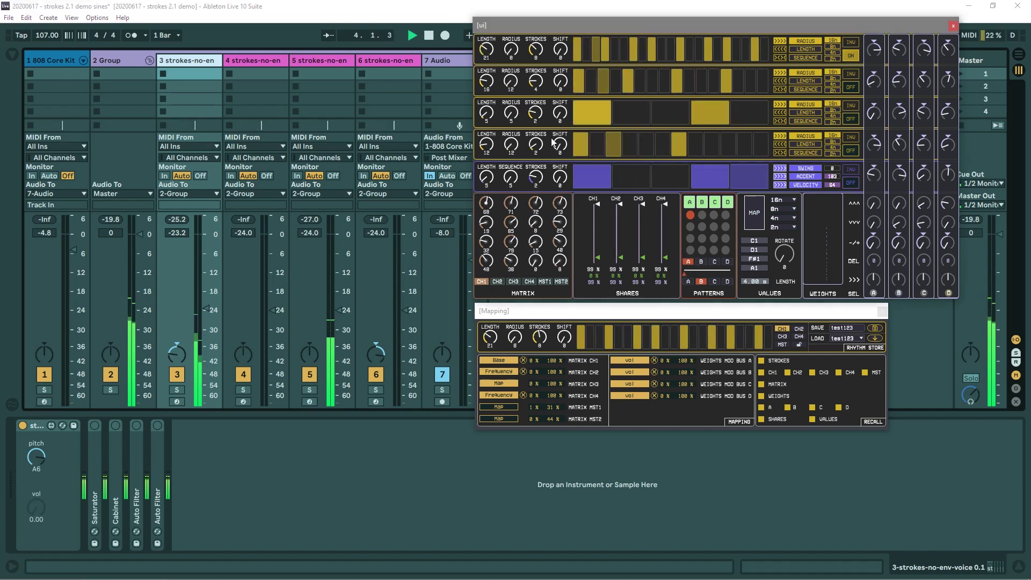
- Load khafif-e-ramal, romania, ruchenitza and the following stored rhythms into channel 1 up to agsag-samai, and turn the channel off
{"action": "left_click", "coordinate": [848, 339]}
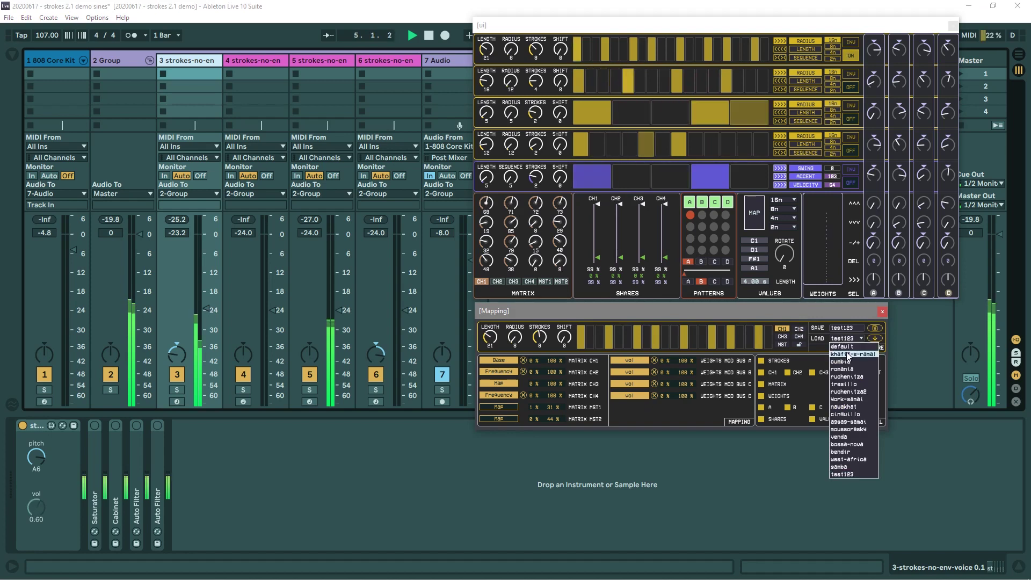
{"action": "left_click", "coordinate": [850, 354]}
{"action": "left_click", "coordinate": [846, 338]}
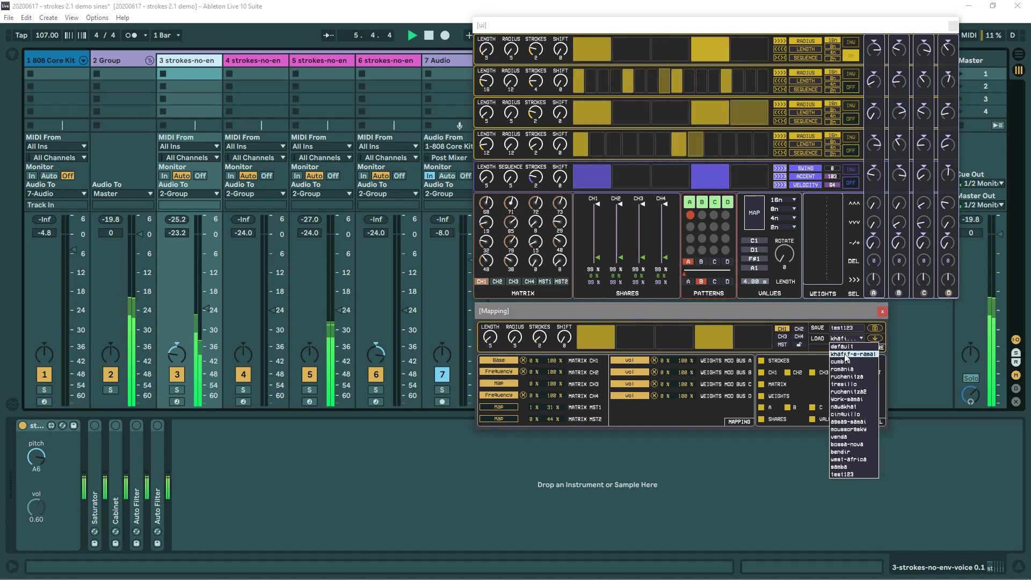
{"action": "left_click", "coordinate": [855, 372]}
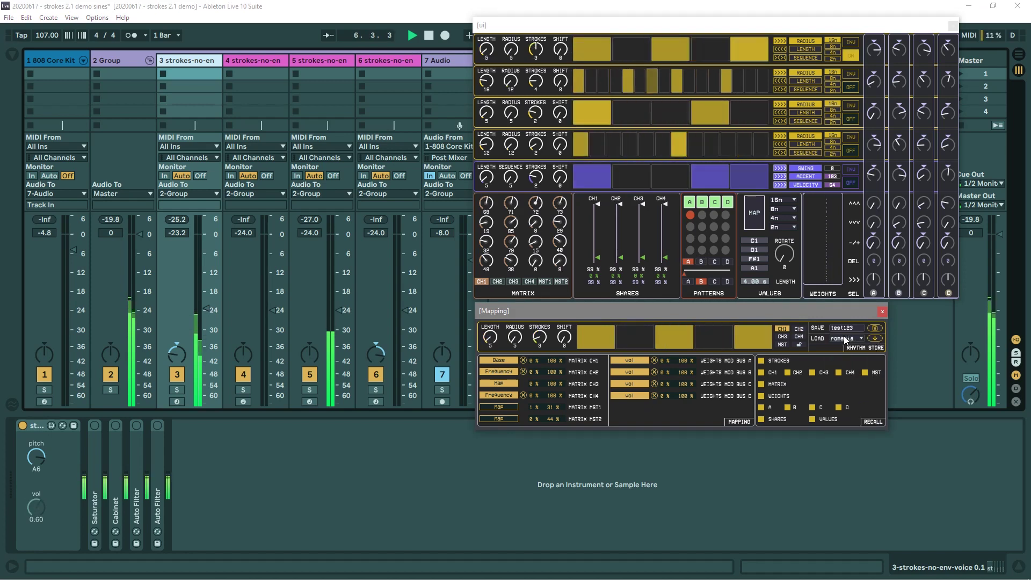
{"action": "left_click", "coordinate": [876, 339]}
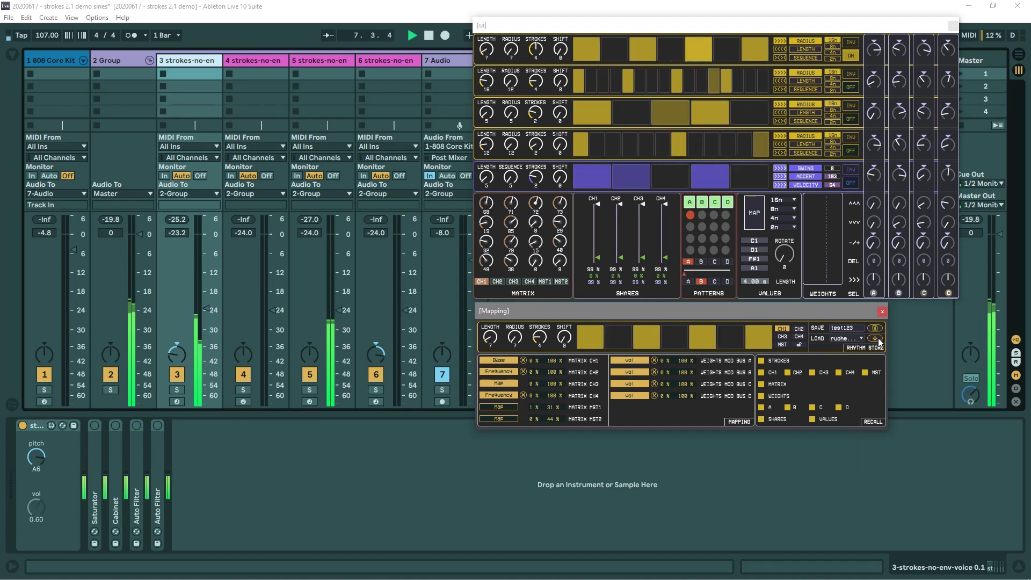
{"action": "left_click", "coordinate": [877, 339]}
{"action": "left_click", "coordinate": [878, 339]}
{"action": "left_click", "coordinate": [851, 56]}
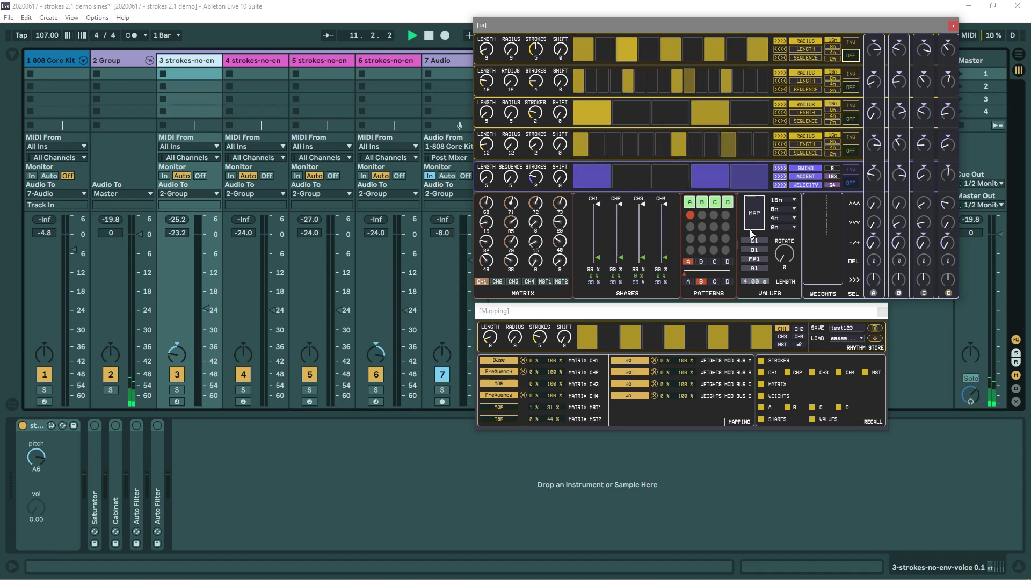
- Examine the list of rhythms available to load in the rhythm store
{"action": "left_click", "coordinate": [845, 338]}
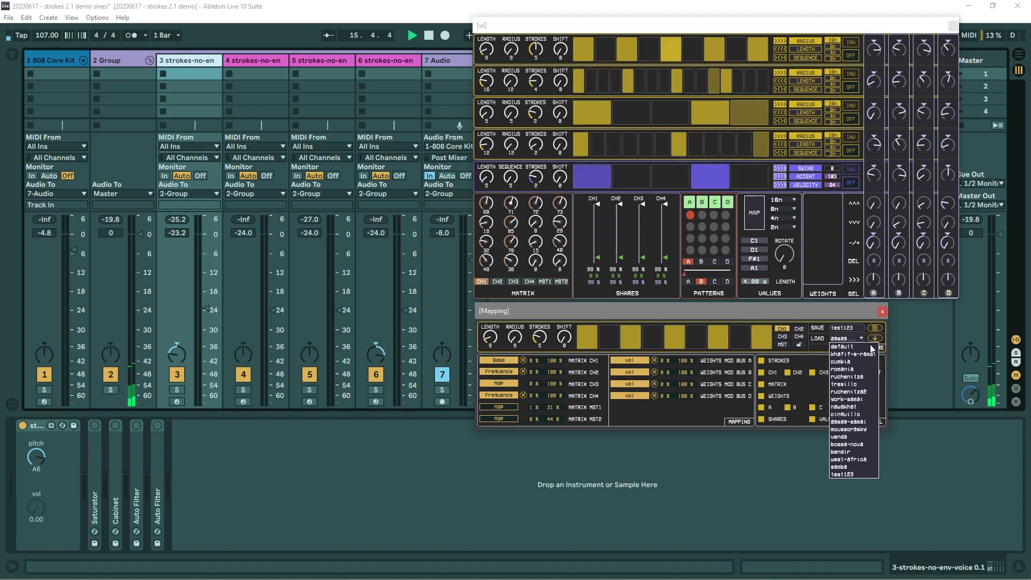
{"action": "left_click", "coordinate": [659, 309]}
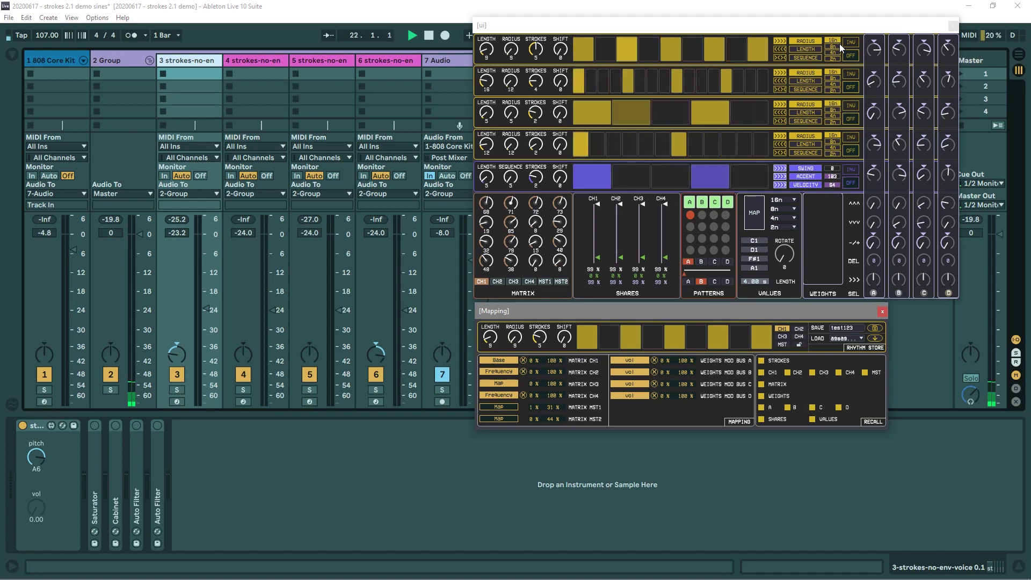
- Try the invert switch of channel 1, and turn on channels 1 to 4
{"action": "left_click", "coordinate": [855, 43]}
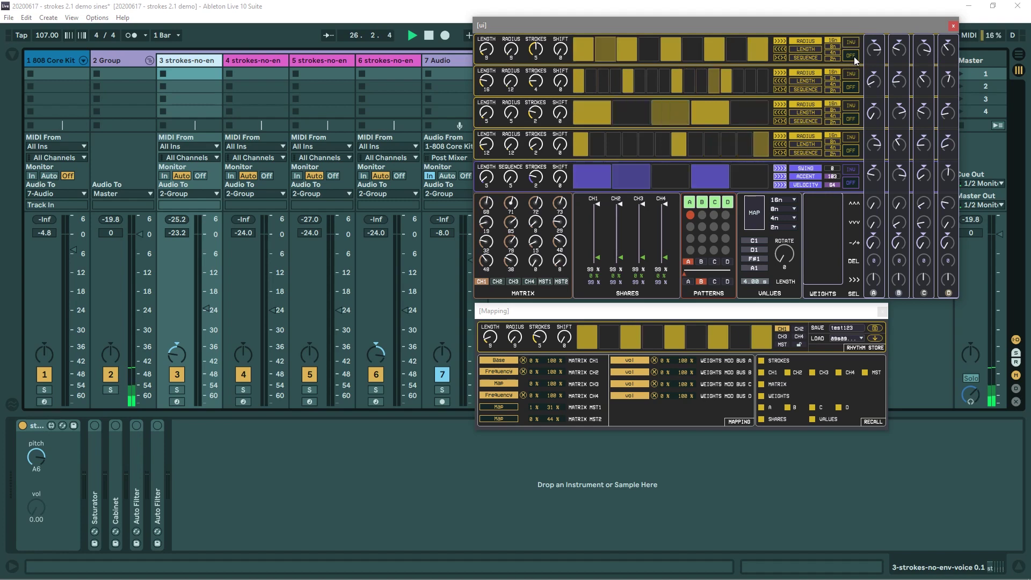
{"action": "left_click", "coordinate": [852, 55]}
{"action": "left_click", "coordinate": [852, 119]}
{"action": "left_click", "coordinate": [852, 150]}
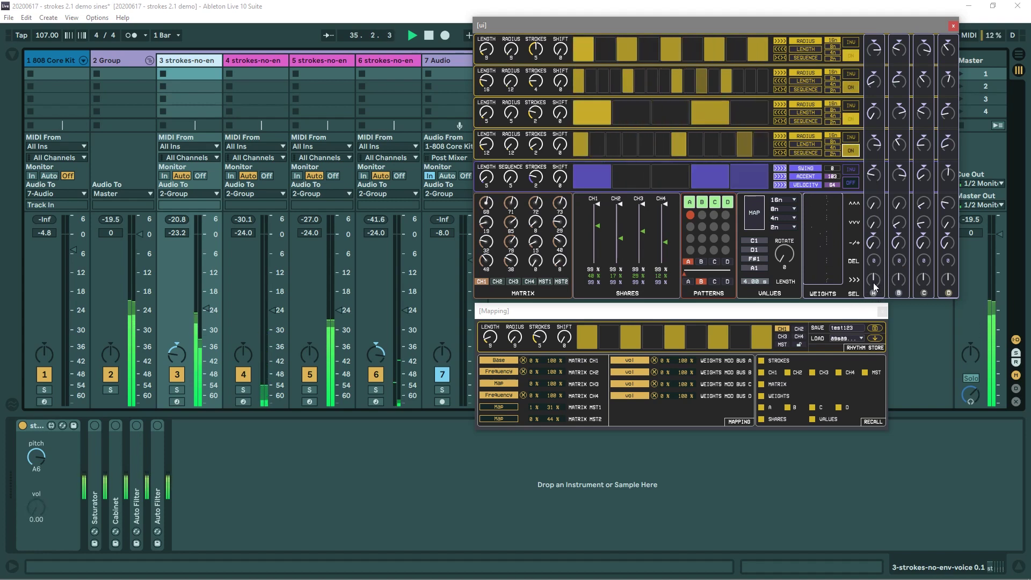
- Adjust the >>> weights setting for buses A to D, and stop playback
{"action": "left_click_drag", "start_coordinate": [874, 278], "coordinate": [951, 276]}
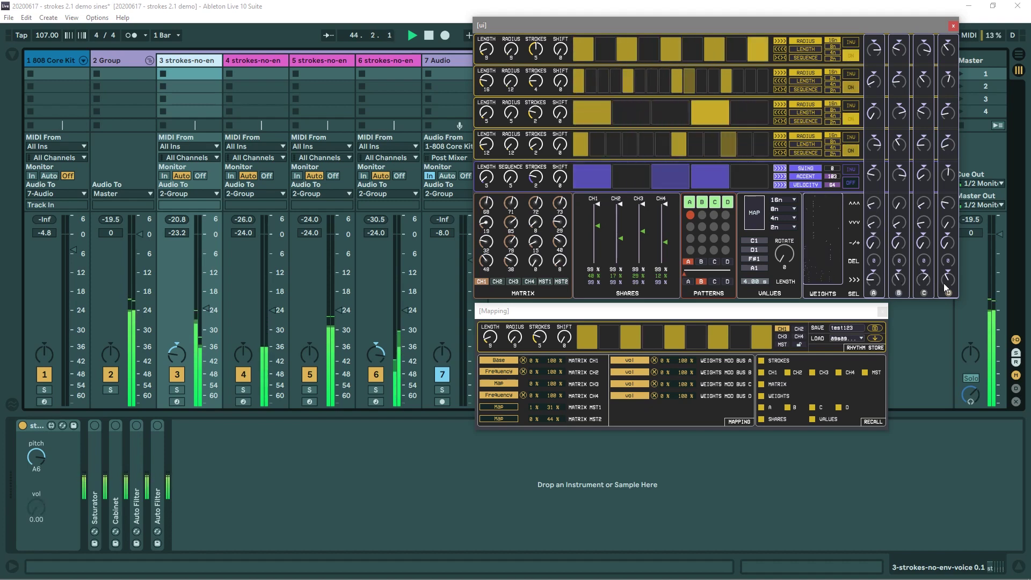
{"action": "key", "text": "space"}
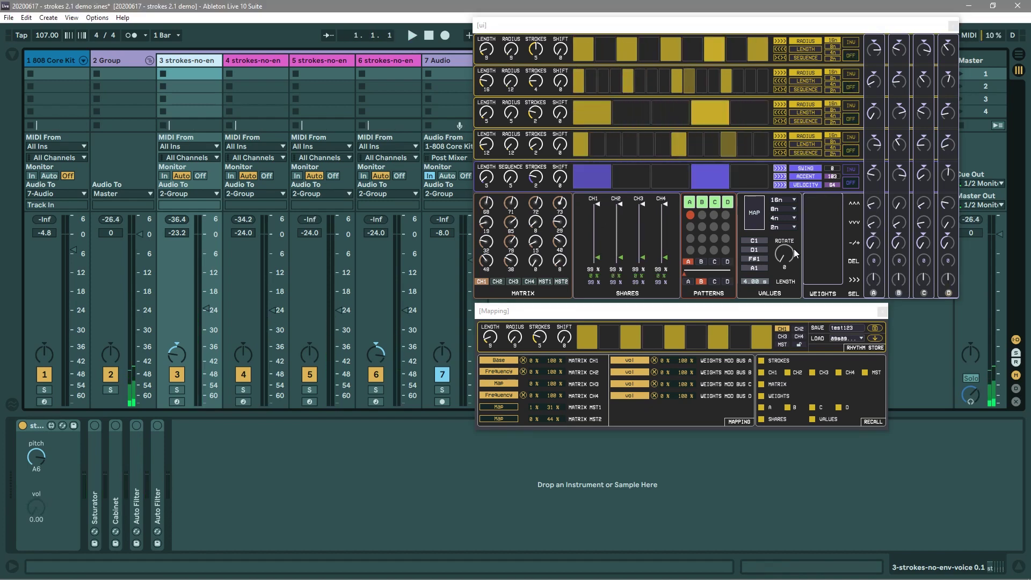
- Turn on all four channels and the master, and enable the 808 Core Kit on track 1 during playback
{"action": "left_click", "coordinate": [854, 57]}
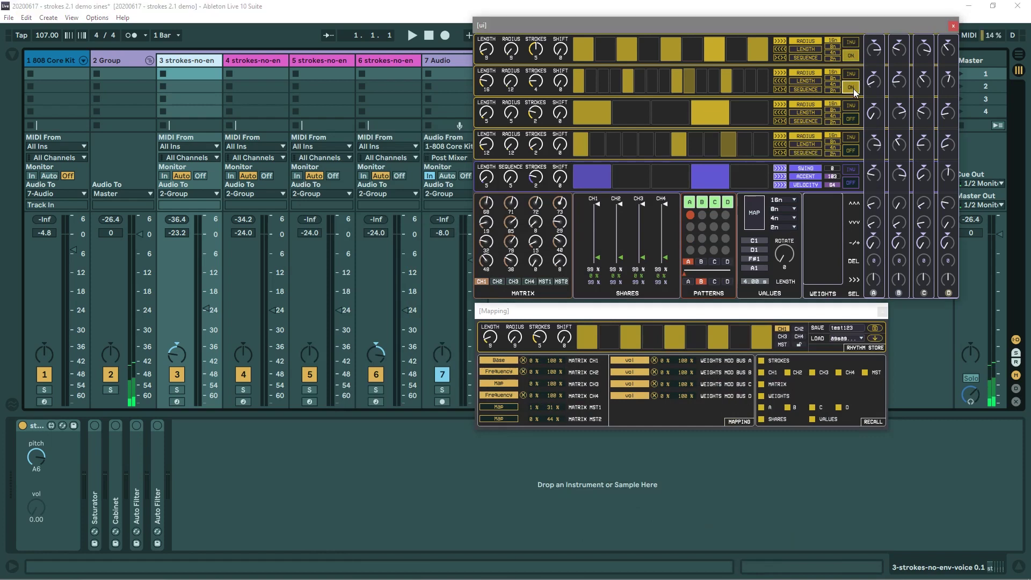
{"action": "left_click", "coordinate": [413, 34]}
{"action": "left_click", "coordinate": [75, 60]}
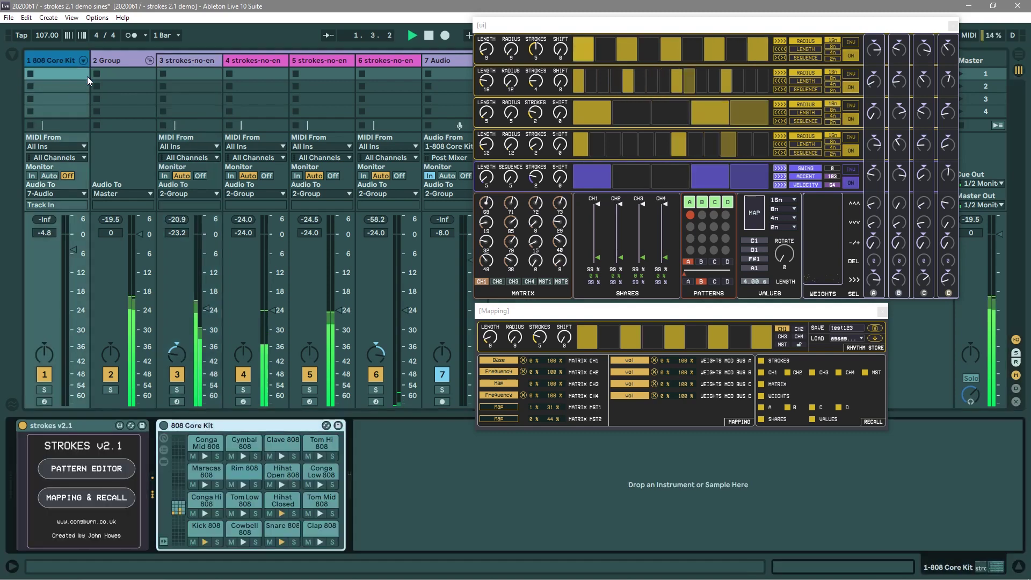
{"action": "left_click", "coordinate": [164, 426]}
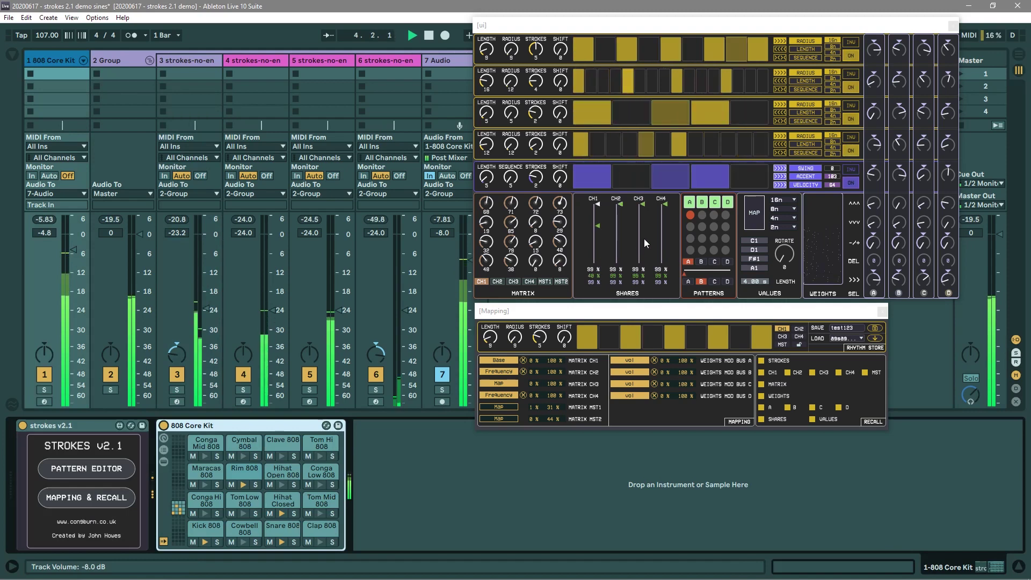
- Adjust the weights delay across the buses, setting bus A to 16n and bus C to 4n
{"action": "left_click_drag", "start_coordinate": [874, 262], "coordinate": [924, 250]}
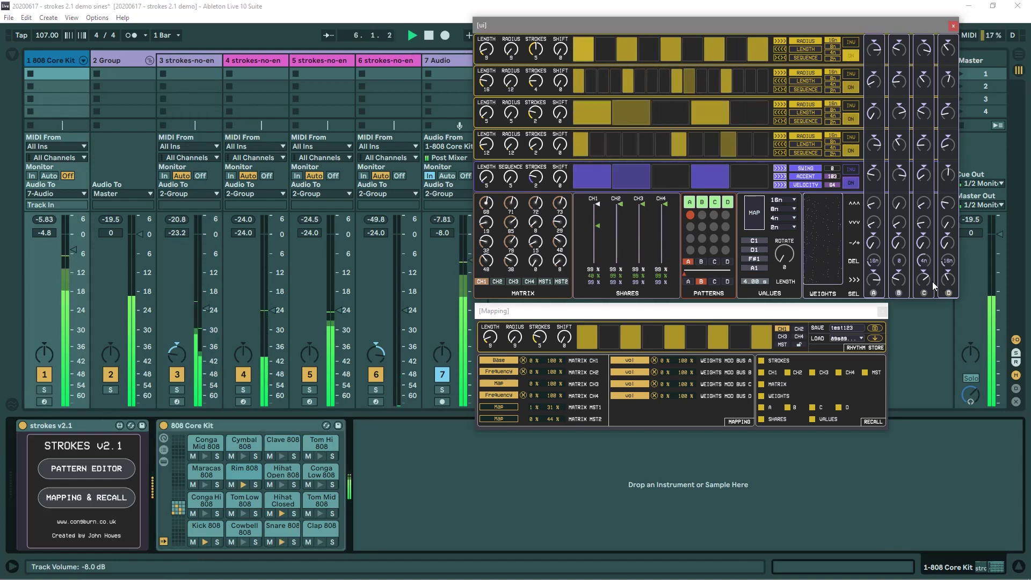
- Try inverting channel 4 and switching off channels 1 and 3 and the master, and restore them all
{"action": "left_click", "coordinate": [852, 139]}
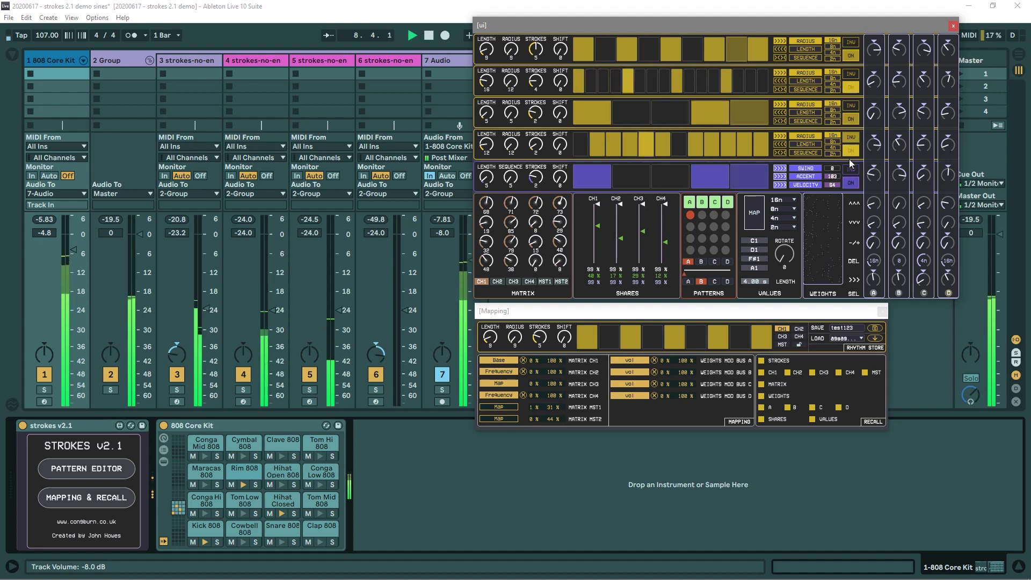
{"action": "left_click", "coordinate": [852, 57]}
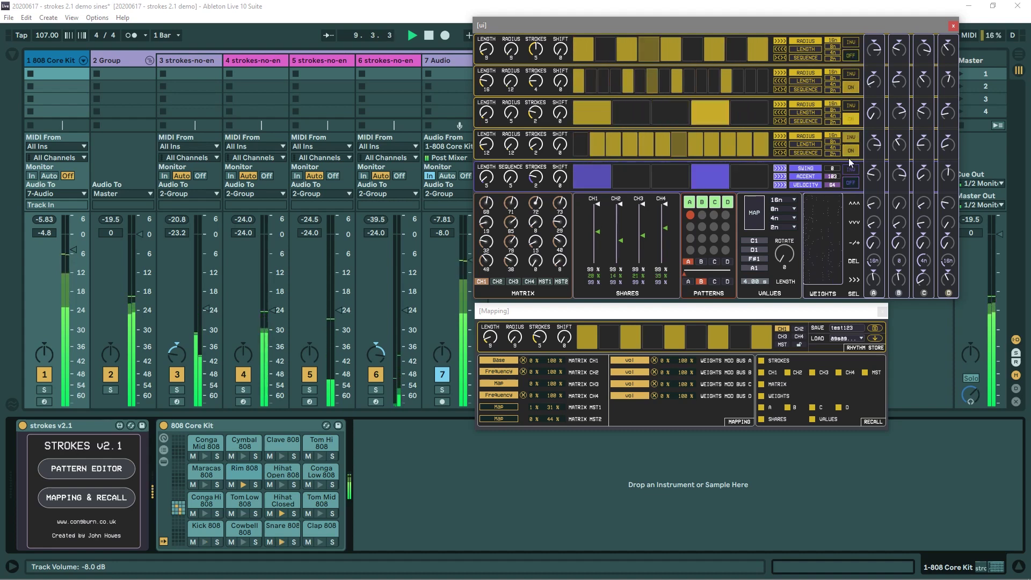
{"action": "left_click", "coordinate": [849, 120]}
{"action": "left_click", "coordinate": [853, 181]}
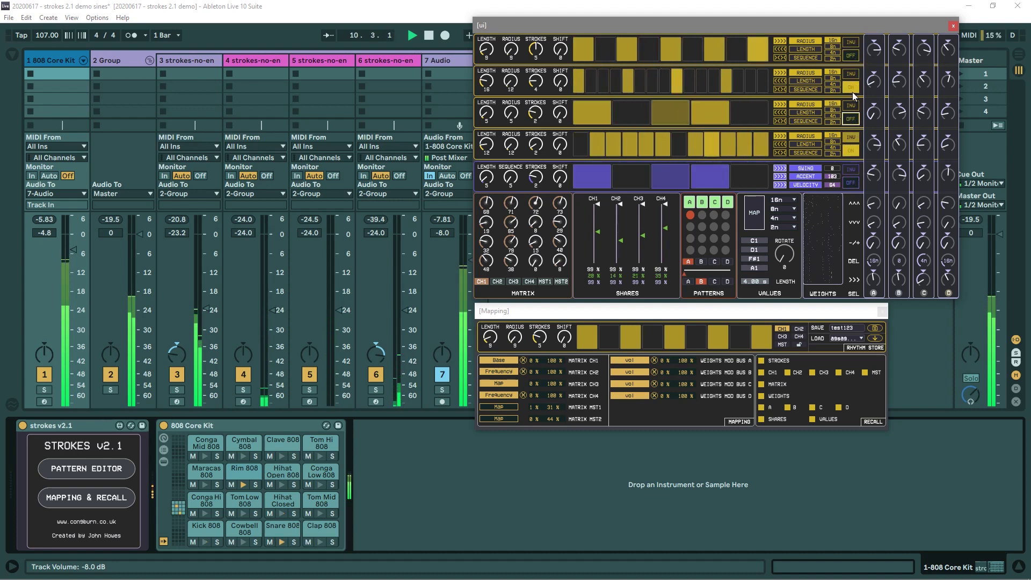
{"action": "left_click", "coordinate": [852, 138]}
{"action": "left_click", "coordinate": [852, 56]}
{"action": "left_click", "coordinate": [853, 119]}
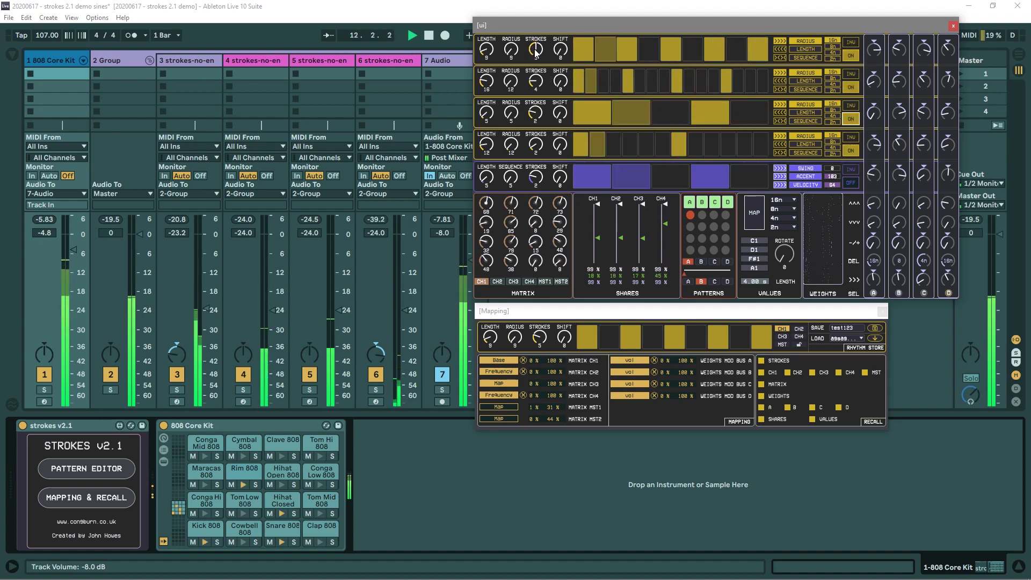
{"action": "left_click", "coordinate": [852, 185]}
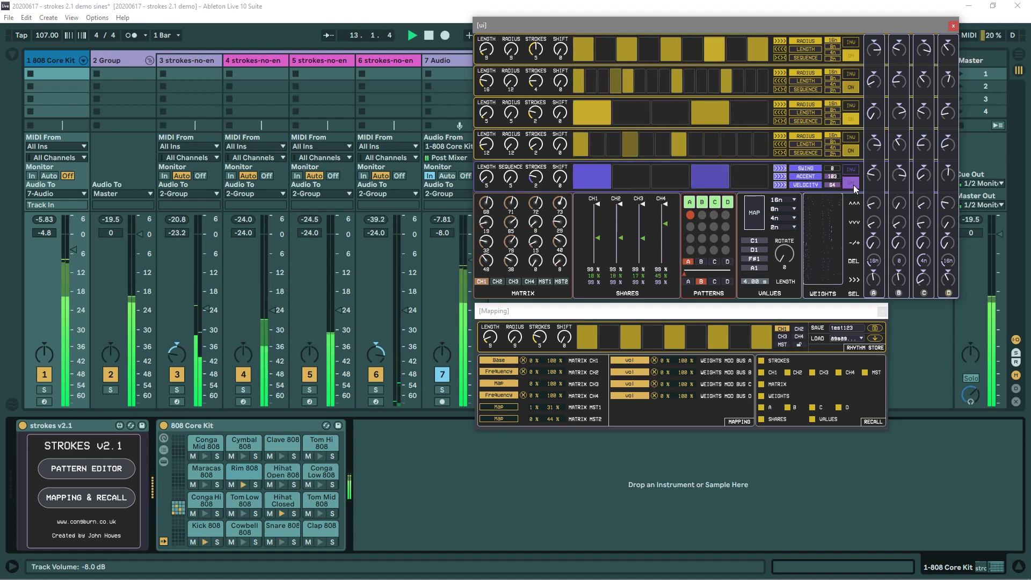
- Load different stored rhythms into channel 1 while it is off, stopping at an 8-step rhythm with 5 strokes, and turn the channel back on
{"action": "left_click", "coordinate": [854, 54]}
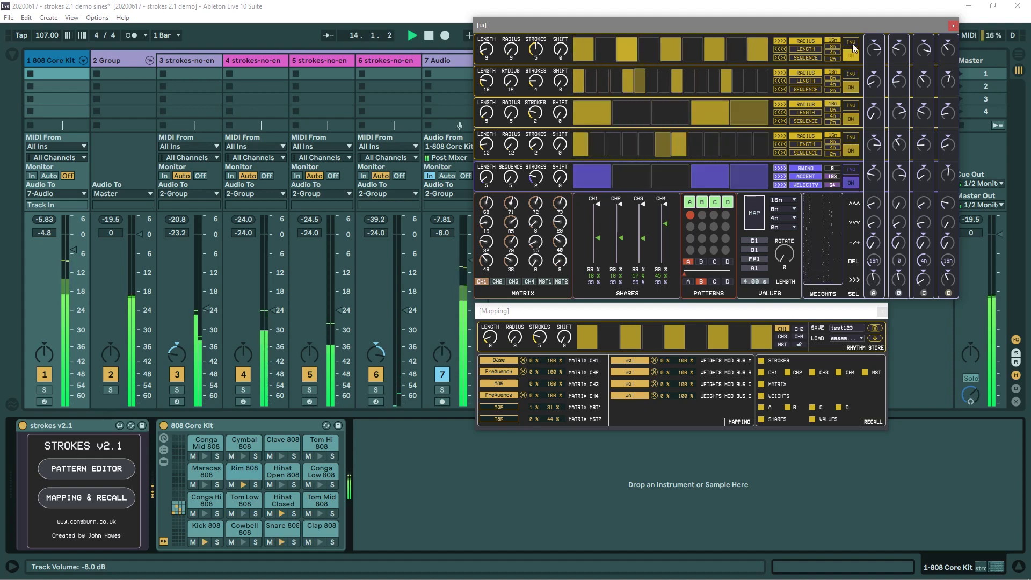
{"action": "left_click", "coordinate": [852, 44]}
{"action": "left_click", "coordinate": [852, 57]}
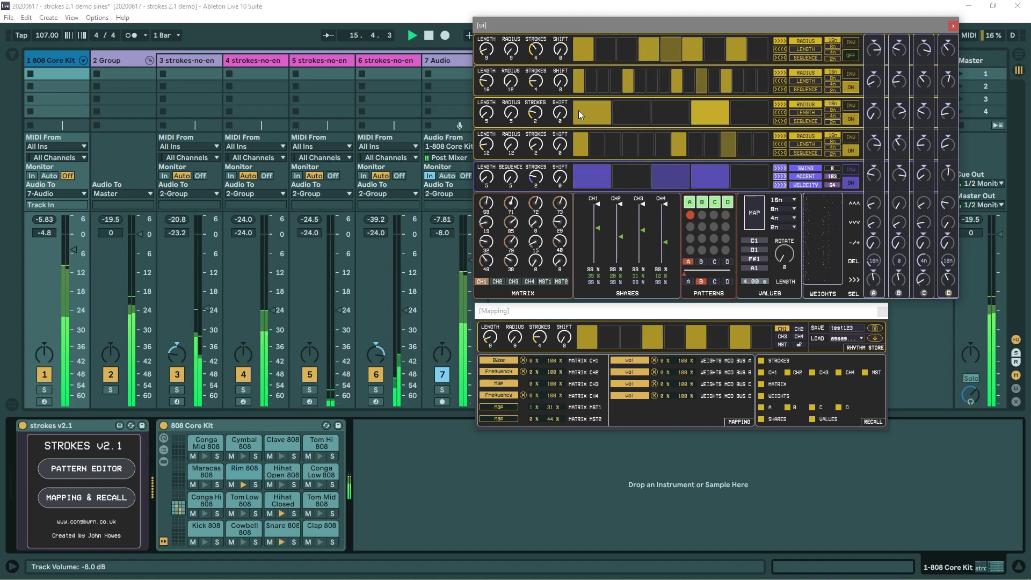
{"action": "left_click", "coordinate": [876, 338]}
{"action": "left_click", "coordinate": [875, 339]}
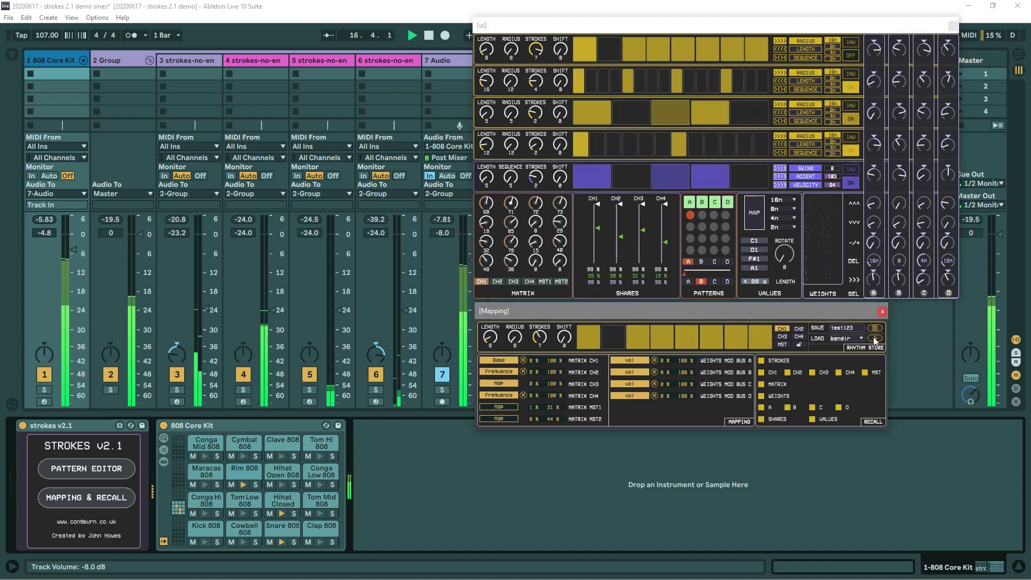
{"action": "left_click", "coordinate": [871, 337]}
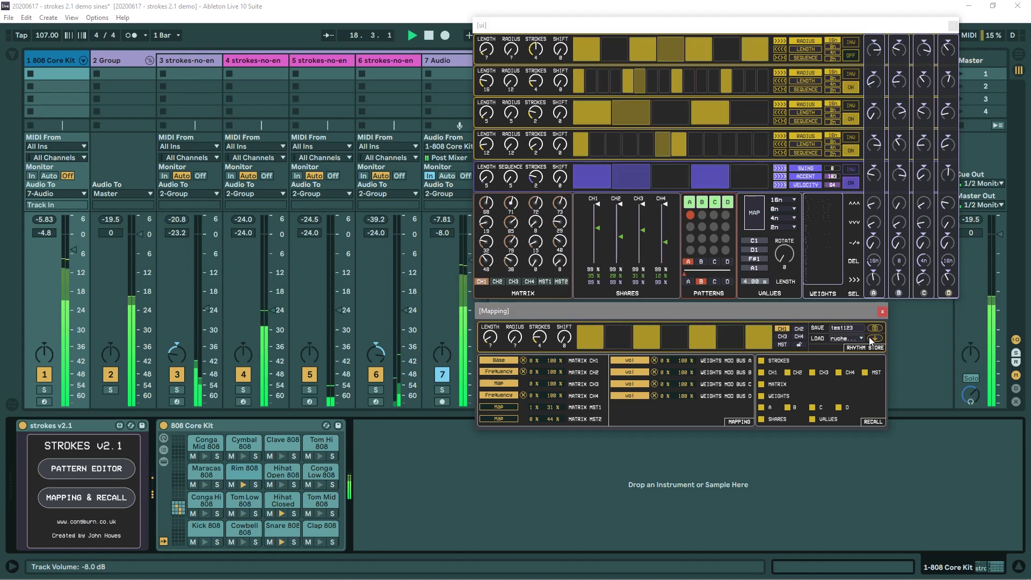
{"action": "left_click", "coordinate": [872, 339]}
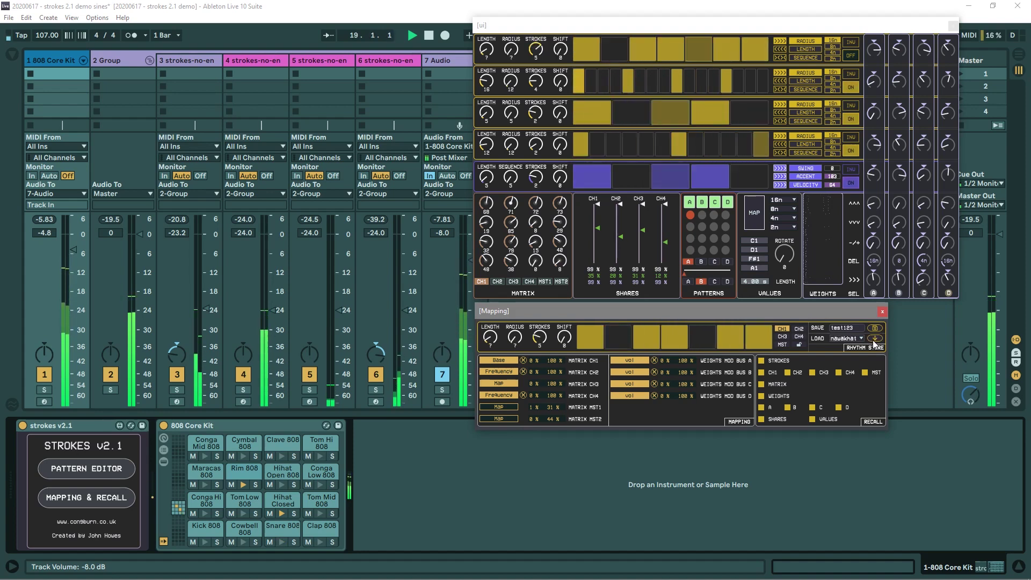
{"action": "left_click", "coordinate": [851, 56]}
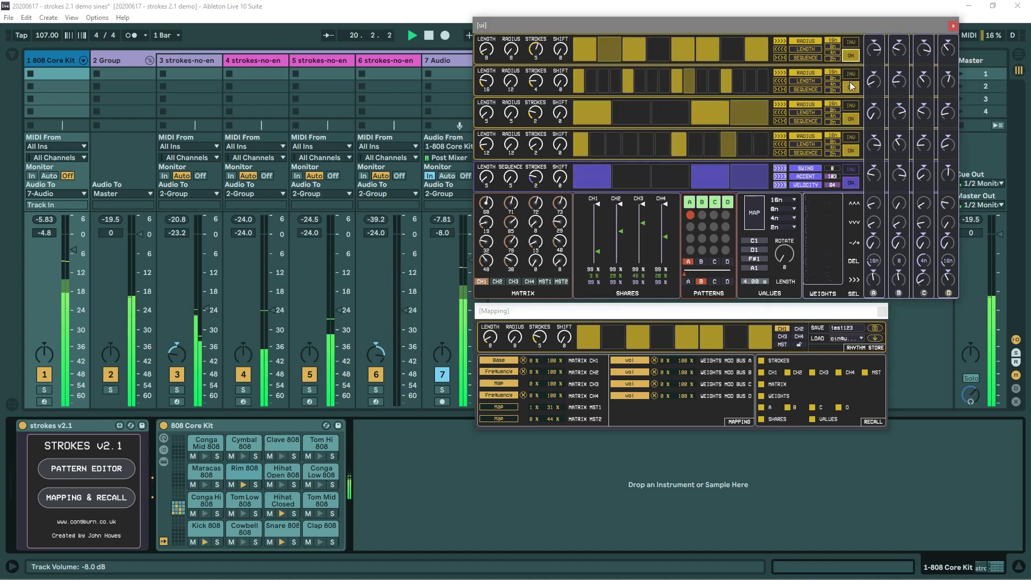
{"action": "left_click", "coordinate": [848, 152]}
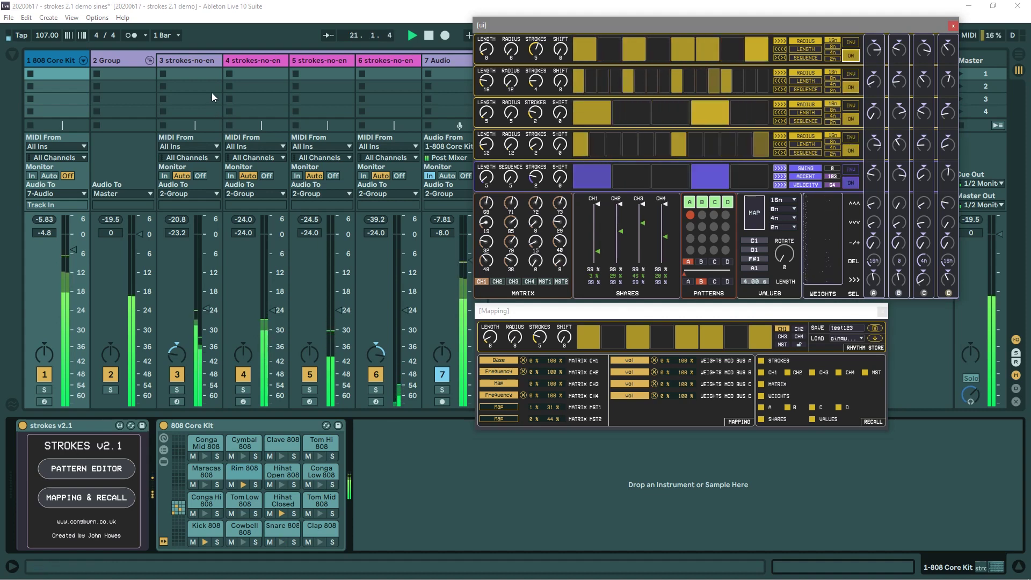
- Enable Saturator, Cabinet and both Auto Filters on track 3, and Saturator and Auto Filter on track 4
{"action": "left_click", "coordinate": [173, 281]}
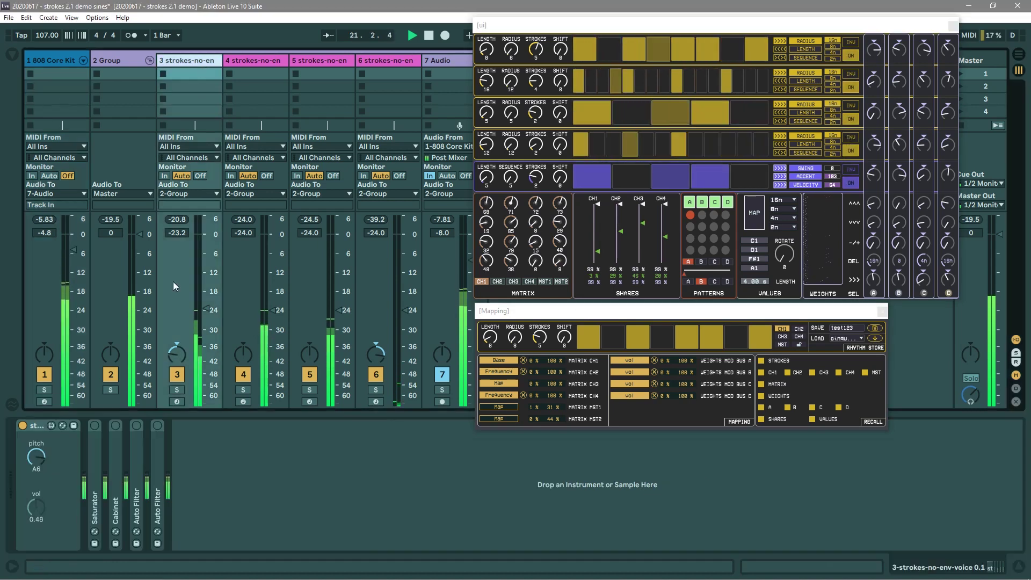
{"action": "left_click", "coordinate": [96, 426]}
{"action": "left_click", "coordinate": [115, 425]}
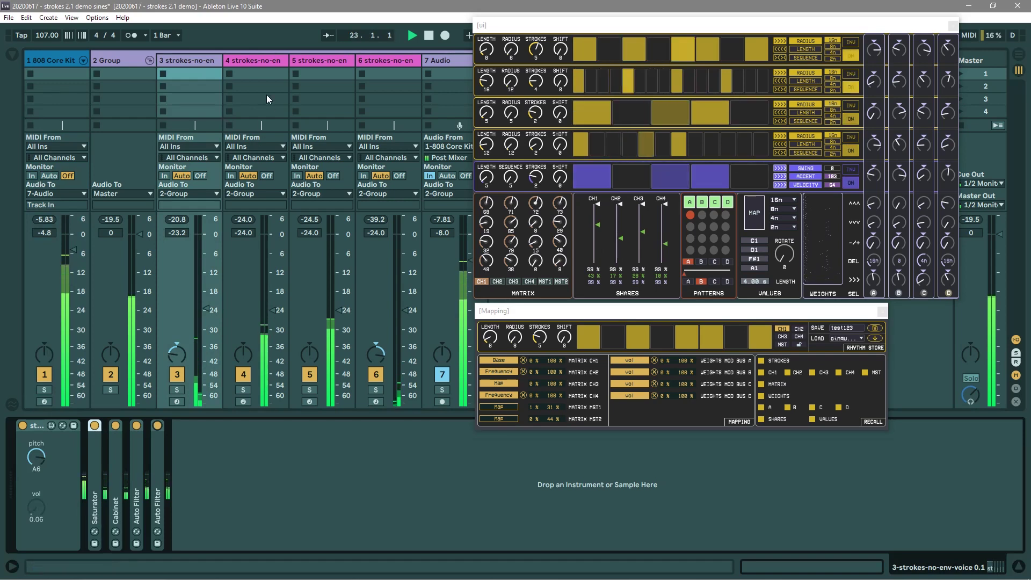
{"action": "left_click", "coordinate": [262, 63]}
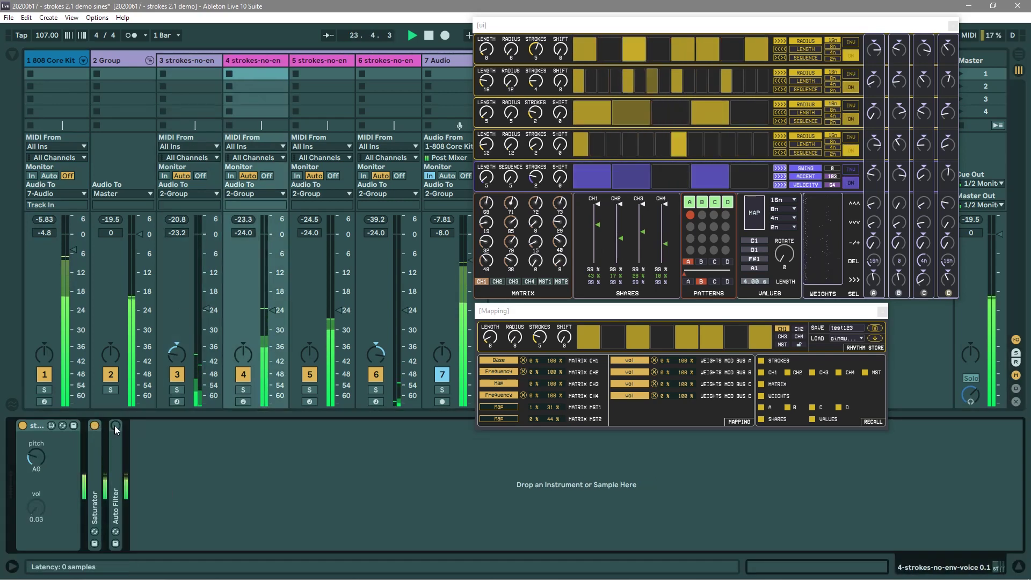
- Enable Erosion and Frequency Shifter on track 5, and Erosion and Echo on track 6
{"action": "left_click", "coordinate": [318, 63]}
{"action": "left_click", "coordinate": [94, 426]}
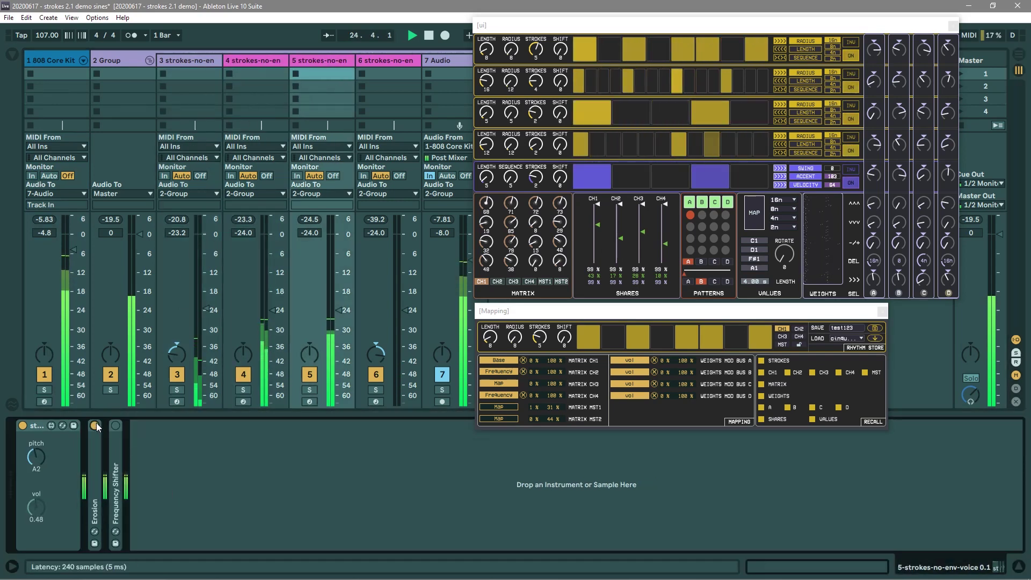
{"action": "left_click", "coordinate": [115, 426]}
{"action": "left_click", "coordinate": [394, 66]}
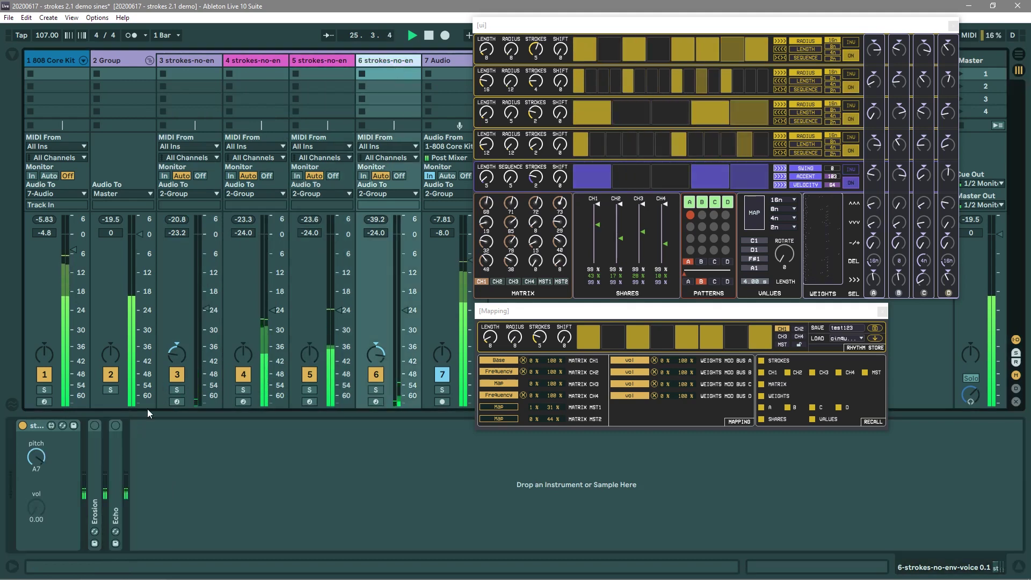
{"action": "left_click", "coordinate": [95, 426]}
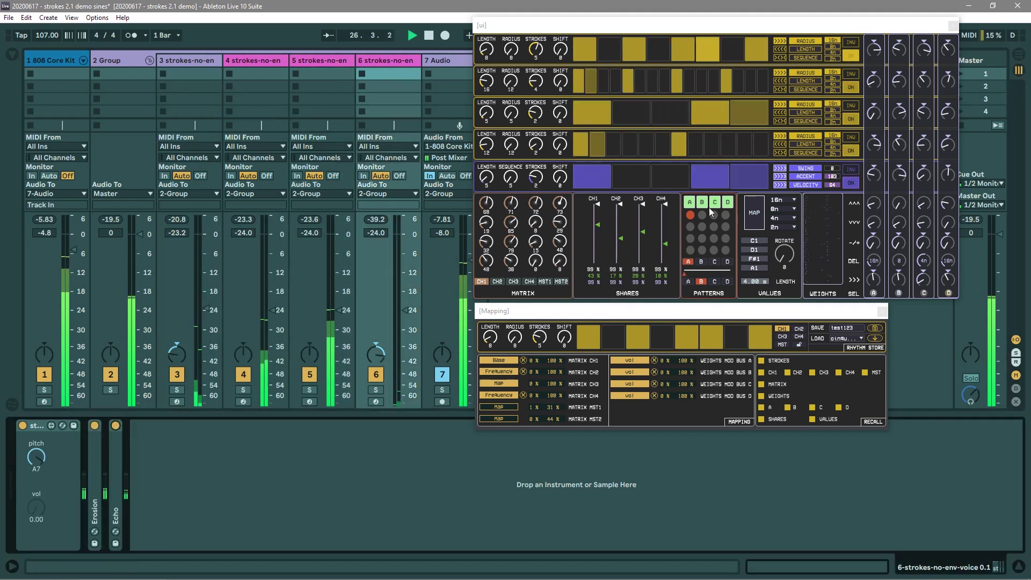
- Adjust the channel weights across the buses, and set the weights delay of bus D to 8nd
{"action": "left_click_drag", "start_coordinate": [878, 53], "coordinate": [881, 150]}
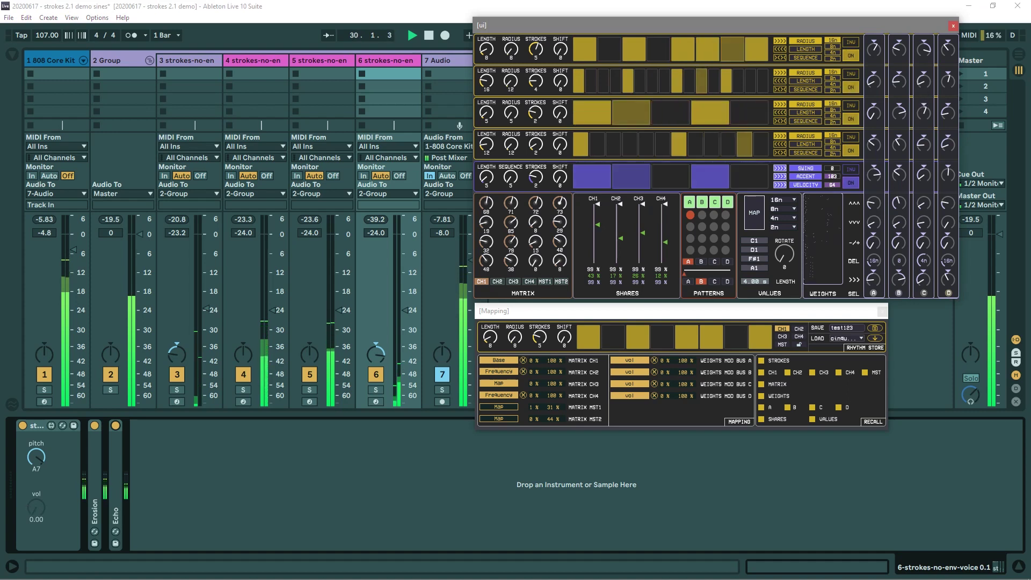
{"action": "left_click_drag", "start_coordinate": [950, 227], "coordinate": [949, 218]}
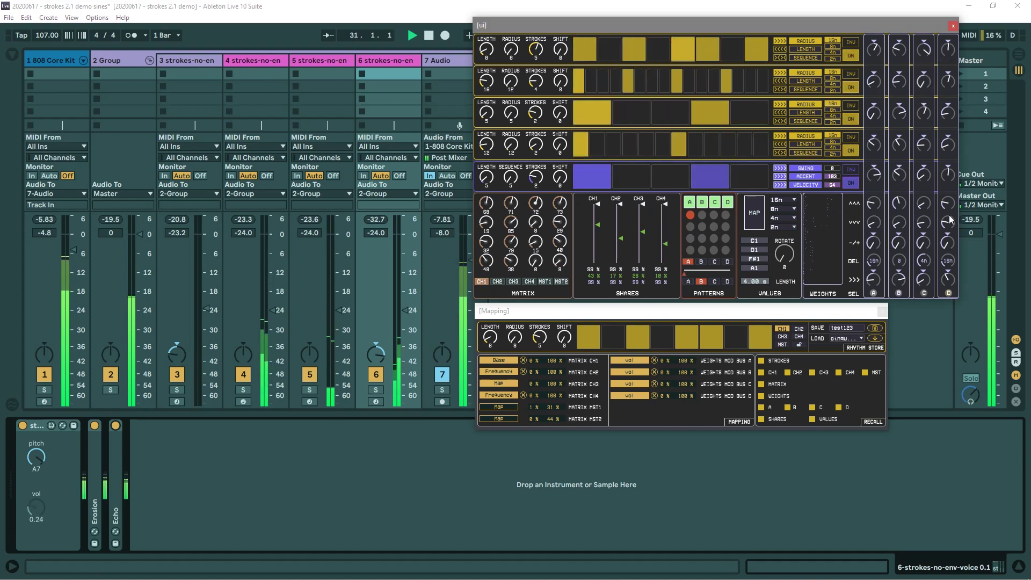
{"action": "left_click_drag", "start_coordinate": [949, 262], "coordinate": [893, 277]}
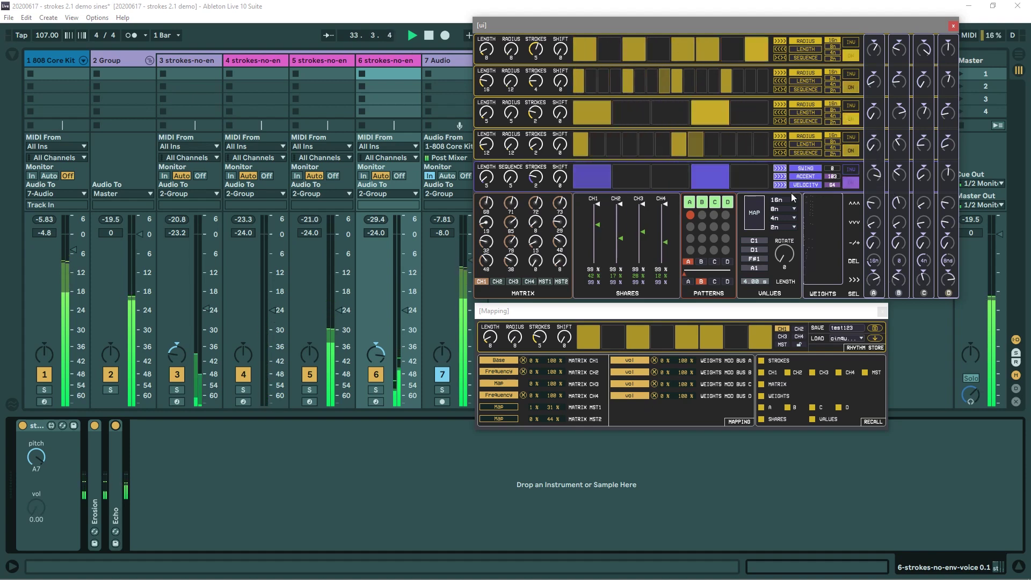
- Set the strokes of channel 1 to 3 and of channel 4 to 5, leaving both channels on and channel 4 not inverted
{"action": "left_click", "coordinate": [855, 55]}
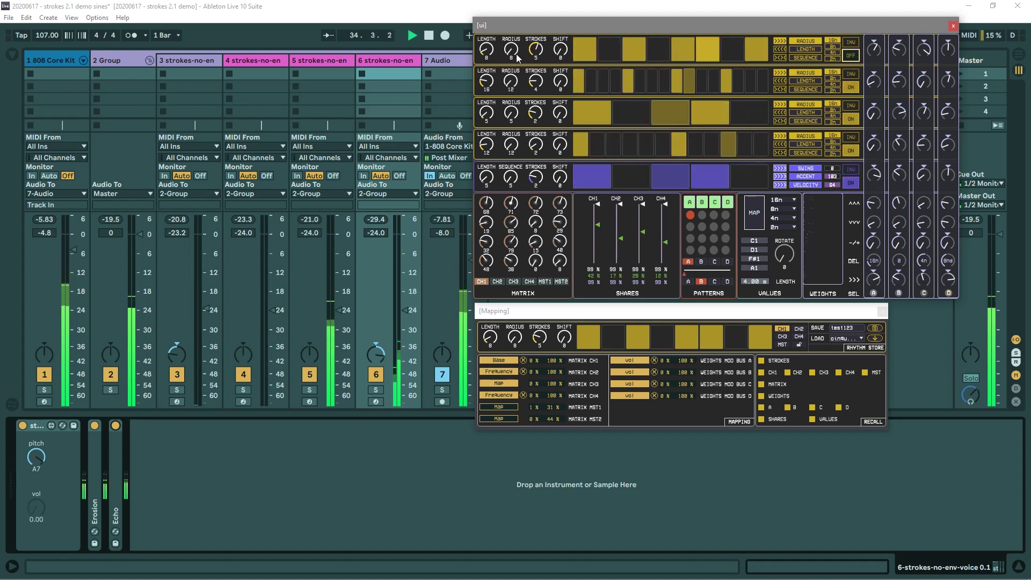
{"action": "left_click_drag", "start_coordinate": [539, 49], "coordinate": [540, 56]}
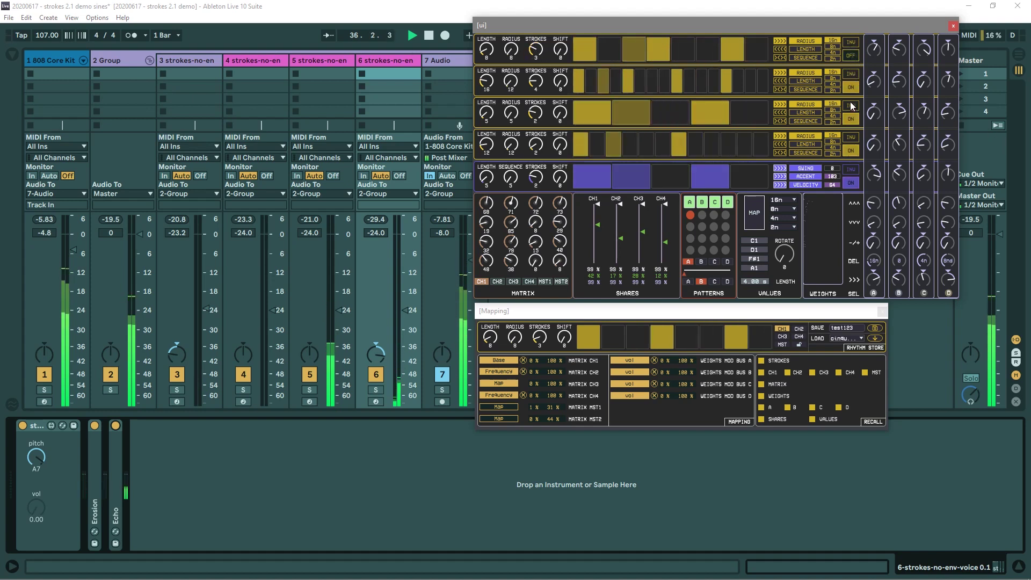
{"action": "left_click", "coordinate": [856, 139]}
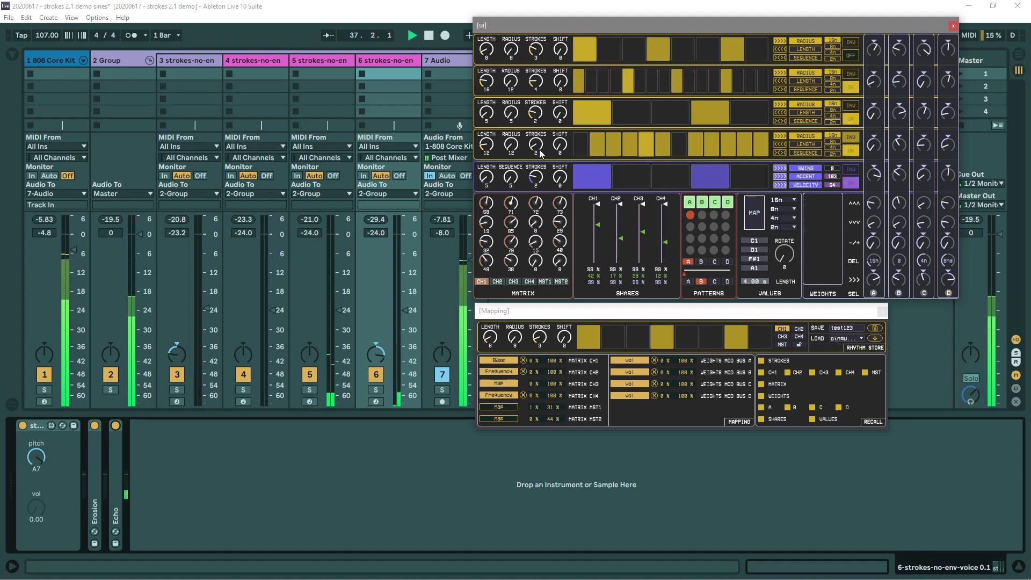
{"action": "left_click_drag", "start_coordinate": [536, 146], "coordinate": [537, 138]}
{"action": "left_click", "coordinate": [849, 135]}
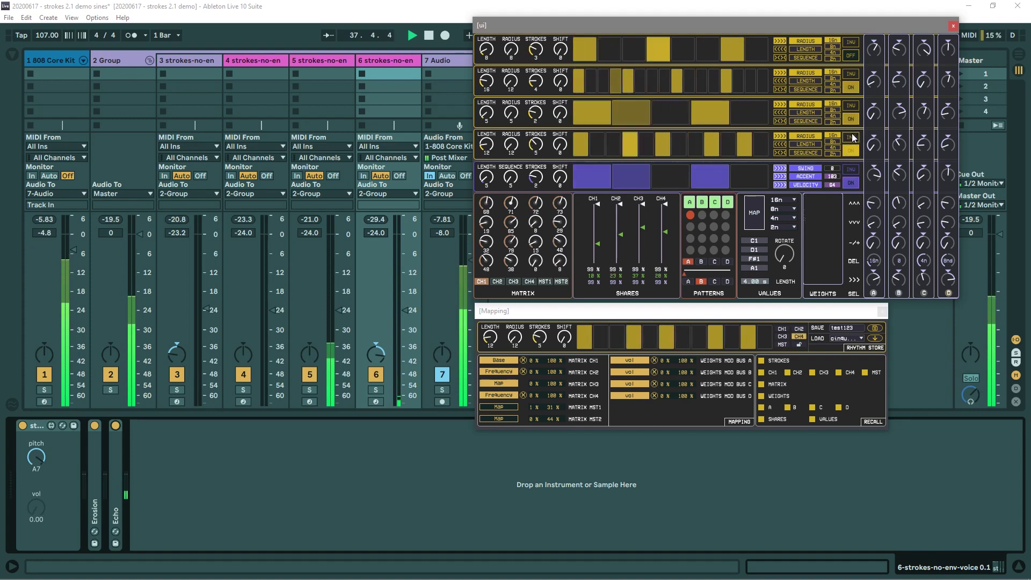
{"action": "left_click", "coordinate": [855, 57]}
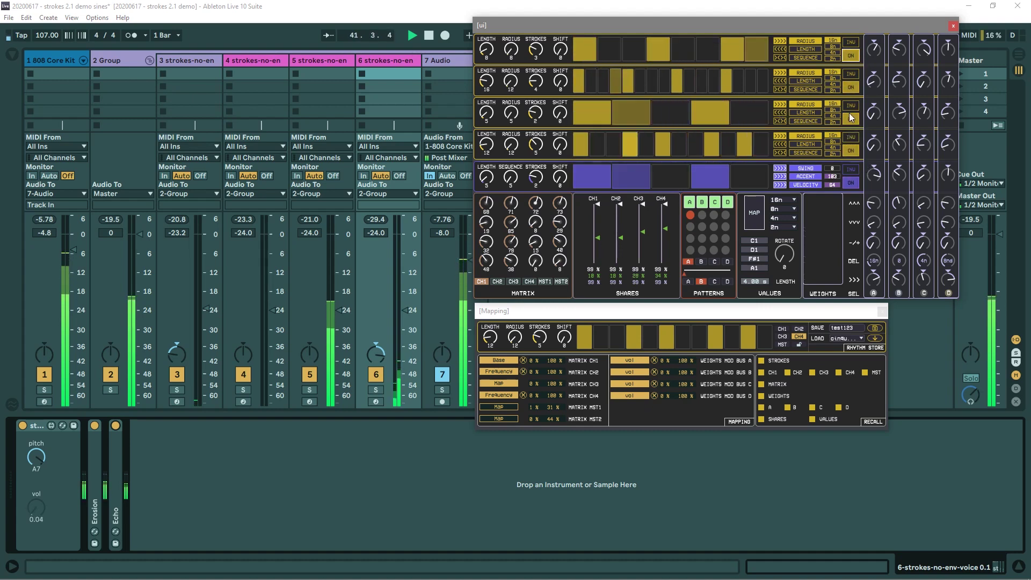
- Set the strokes of channel 2 to 14 with channels 1 and 2 off, and turn channel 2 back on with its rhythm inverted
{"action": "left_click", "coordinate": [851, 56]}
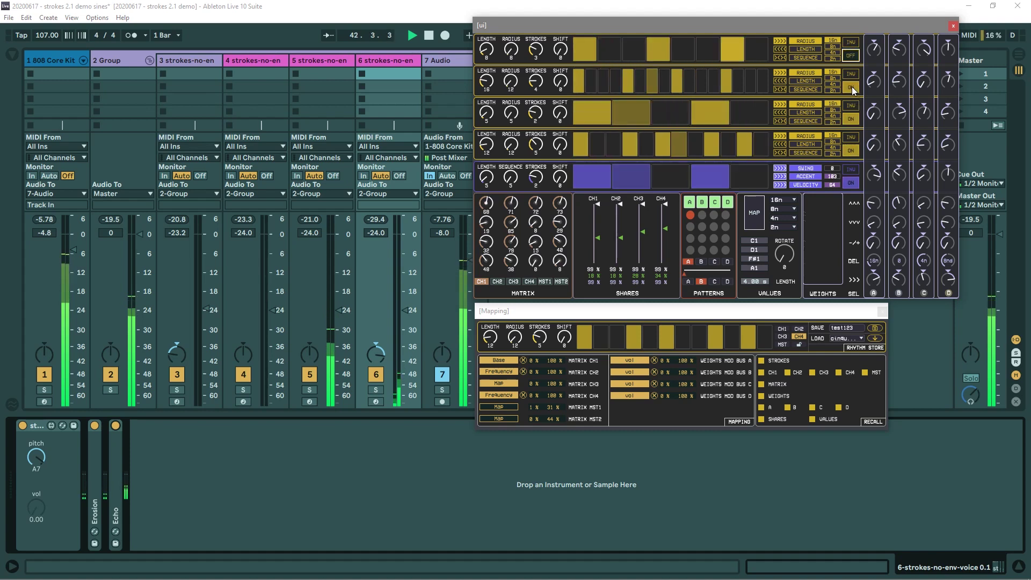
{"action": "left_click", "coordinate": [852, 87]}
{"action": "left_click_drag", "start_coordinate": [538, 82], "coordinate": [539, 50]}
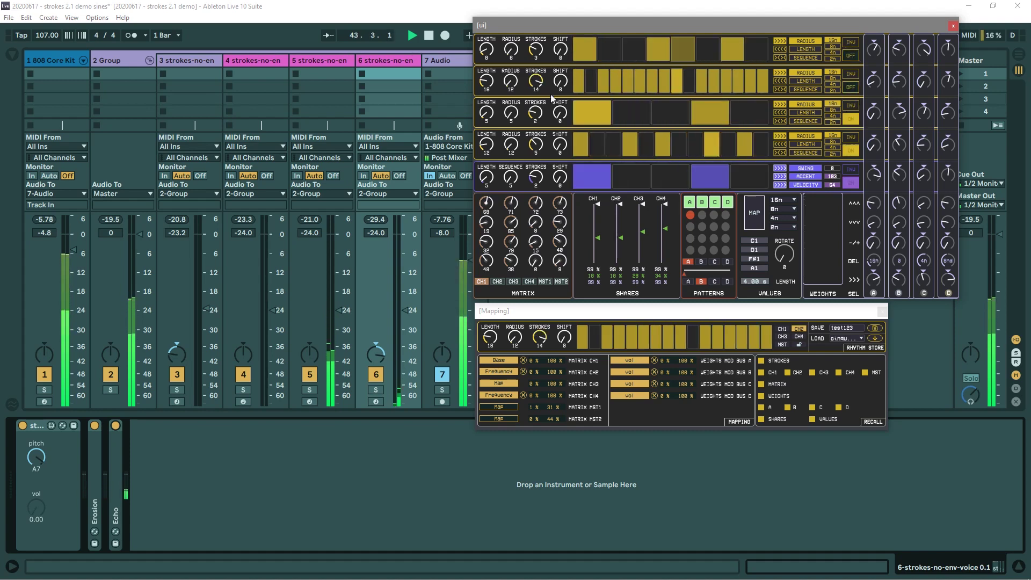
{"action": "left_click", "coordinate": [851, 88]}
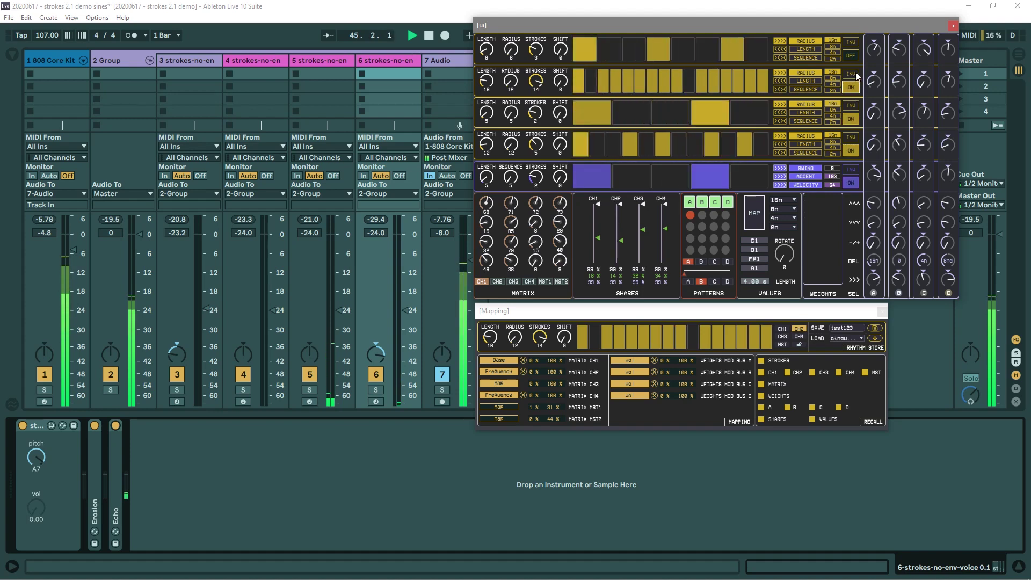
{"action": "left_click", "coordinate": [849, 74]}
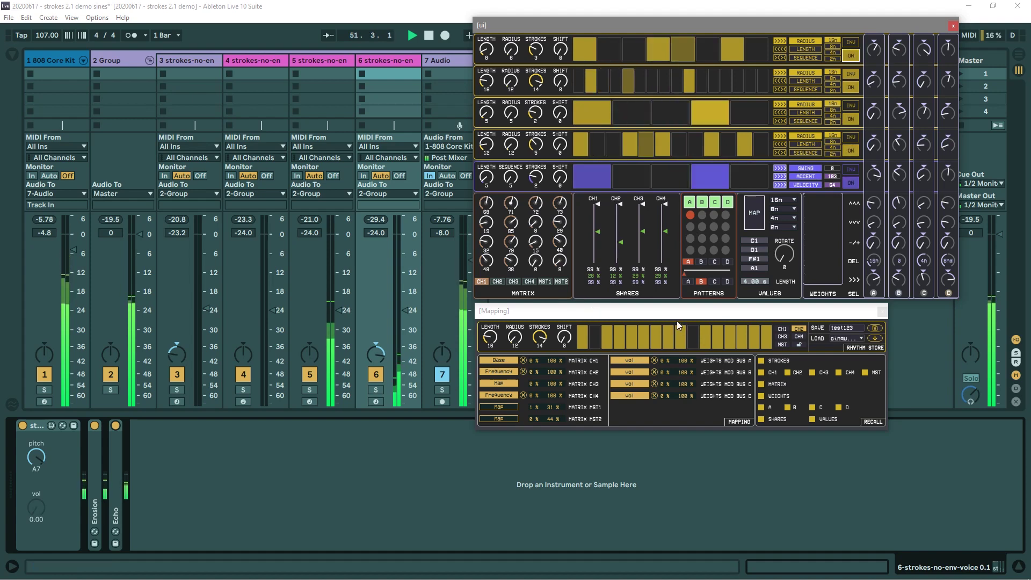
- Raise the volume of track 6 to -19.3 dB, and pan tracks 3 and 6 closer to the centre
{"action": "left_click_drag", "start_coordinate": [403, 311], "coordinate": [403, 295]}
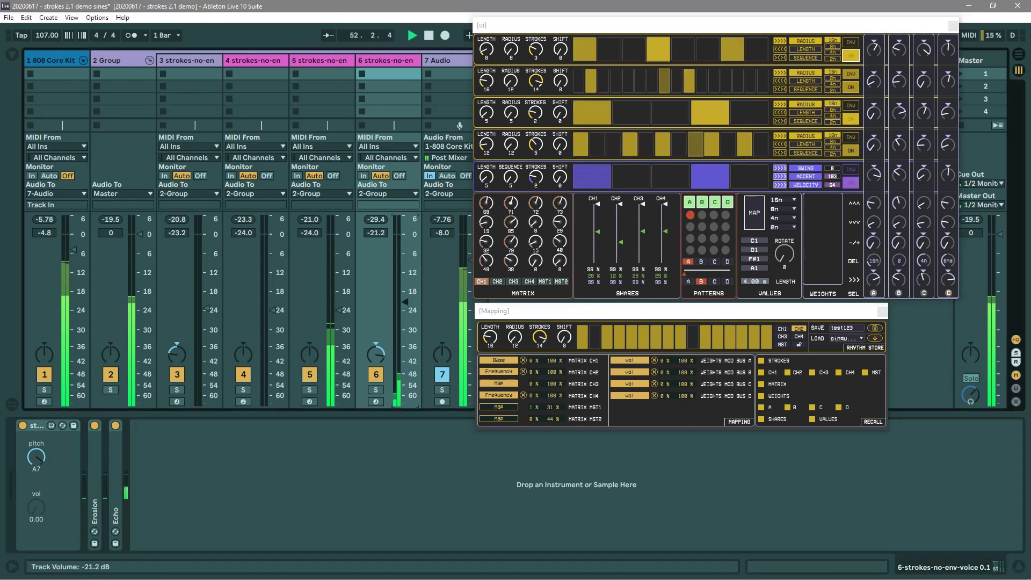
{"action": "left_click_drag", "start_coordinate": [182, 355], "coordinate": [181, 338]}
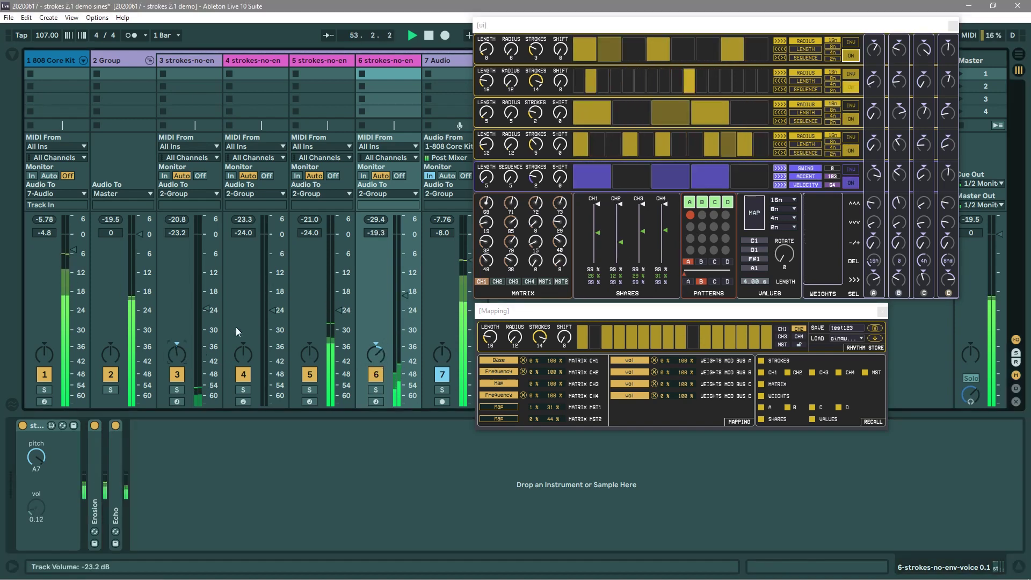
- Adjust the weights across the buses while switching channels off, and turn all four channels back on
{"action": "left_click", "coordinate": [873, 229]}
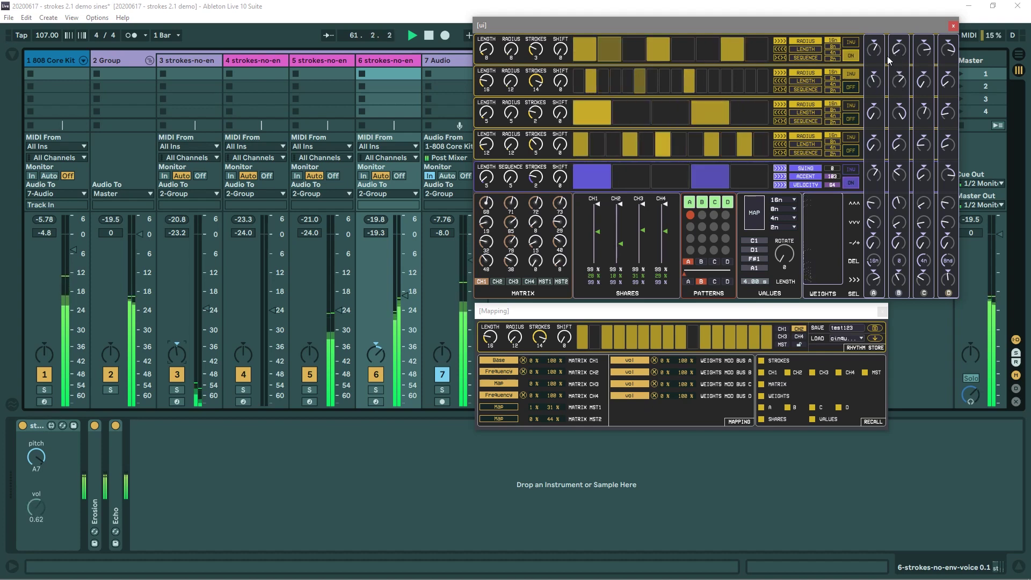
{"action": "left_click", "coordinate": [851, 55]}
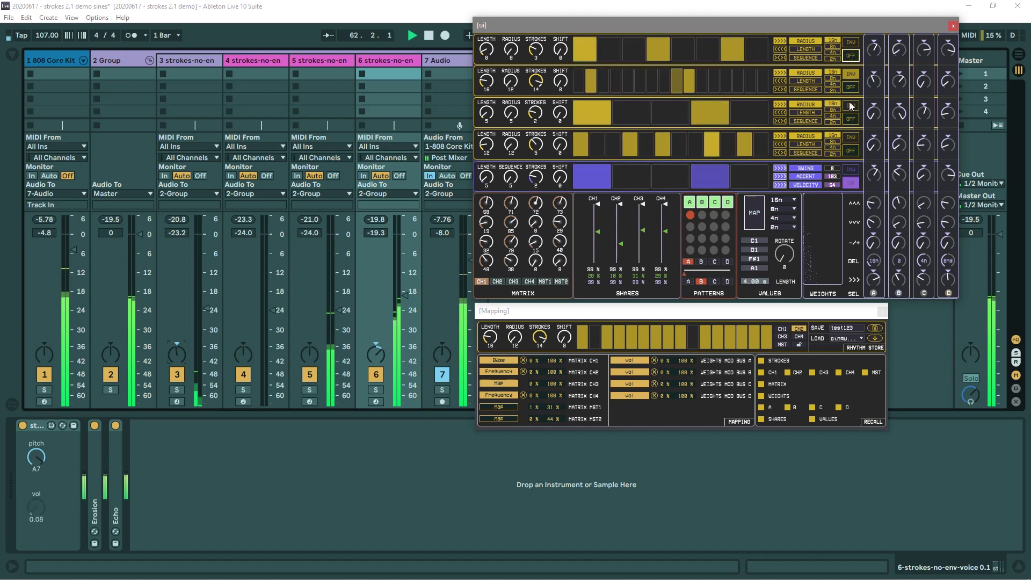
{"action": "left_click", "coordinate": [852, 149]}
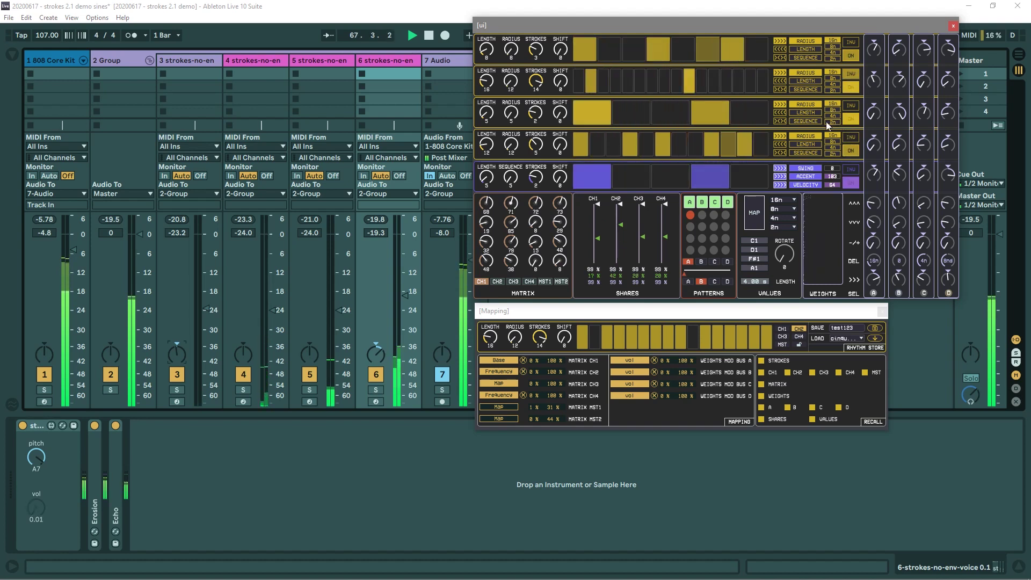
- Switch off the master and the four channels one after another, finishing with channel 2
{"action": "left_click", "coordinate": [850, 56]}
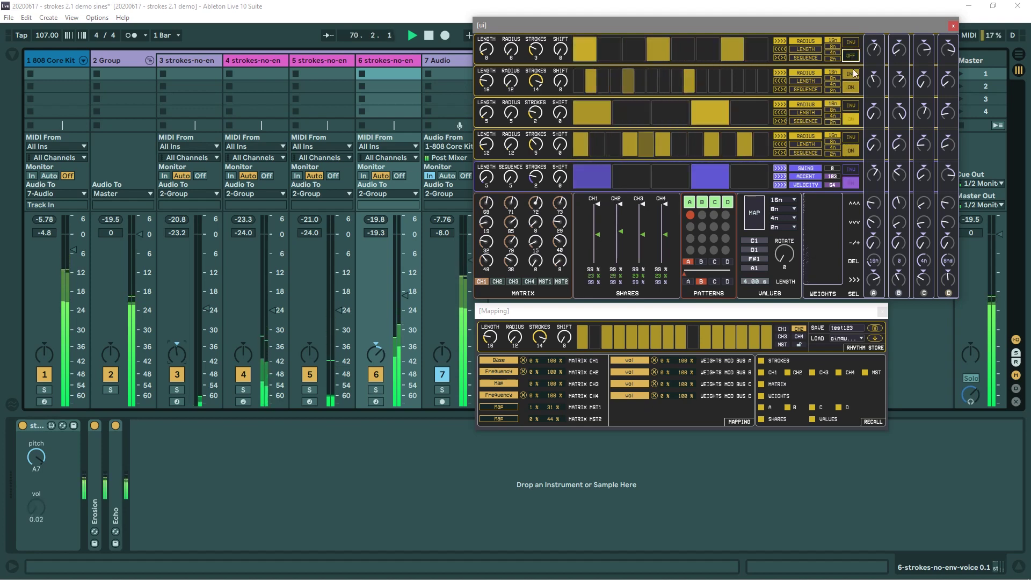
{"action": "left_click", "coordinate": [849, 118]}
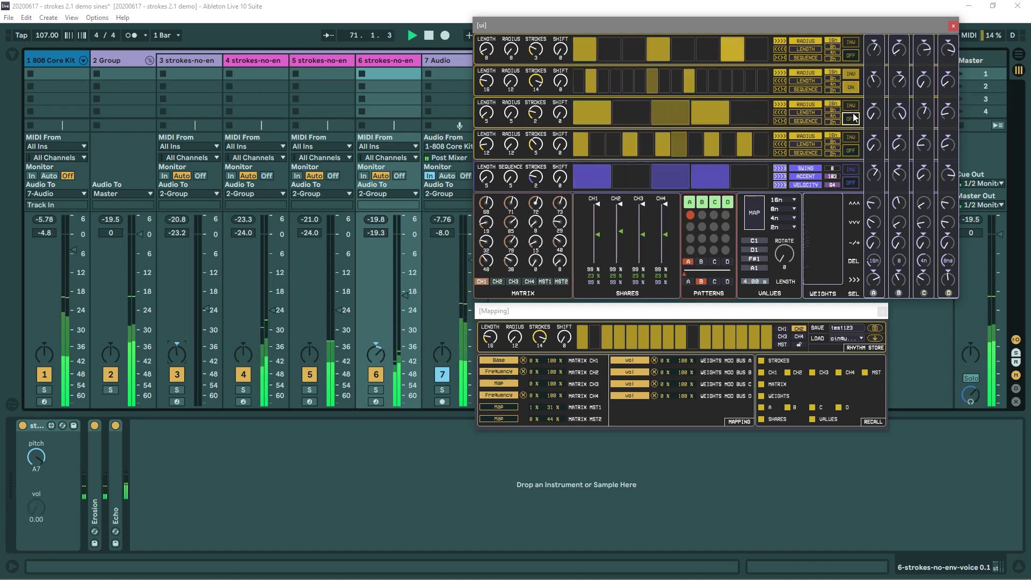
{"action": "left_click", "coordinate": [852, 90]}
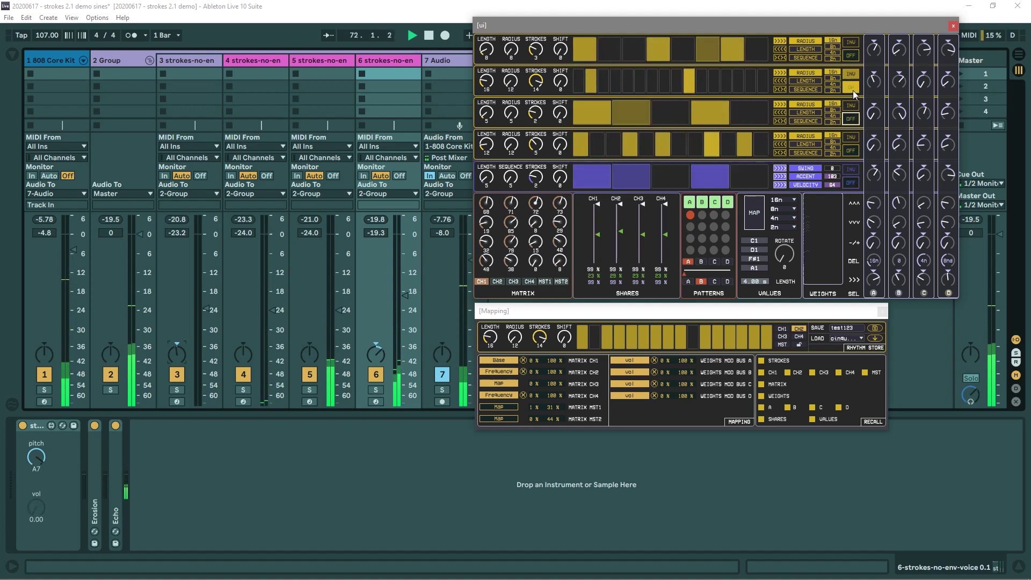